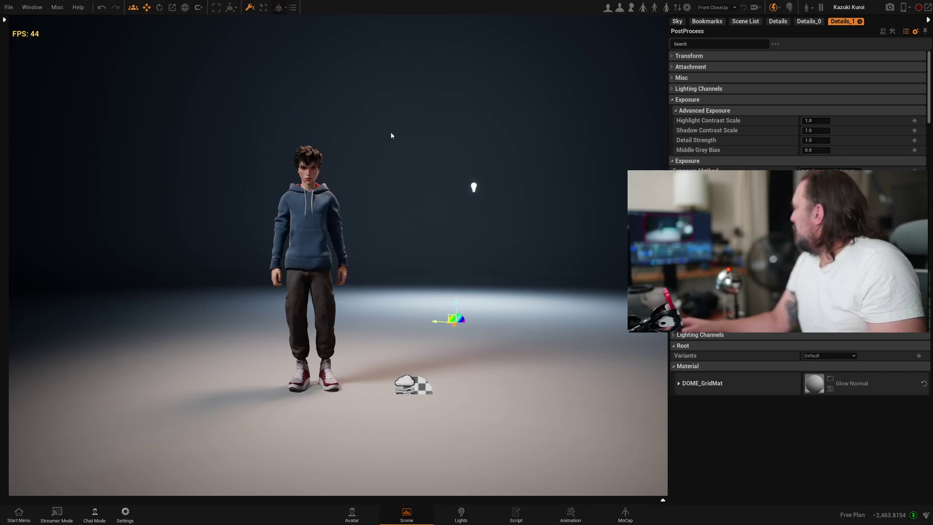
Select the avatar and frame its full body from the front, viewing it from several angles
drag(406, 235, 98, 185)
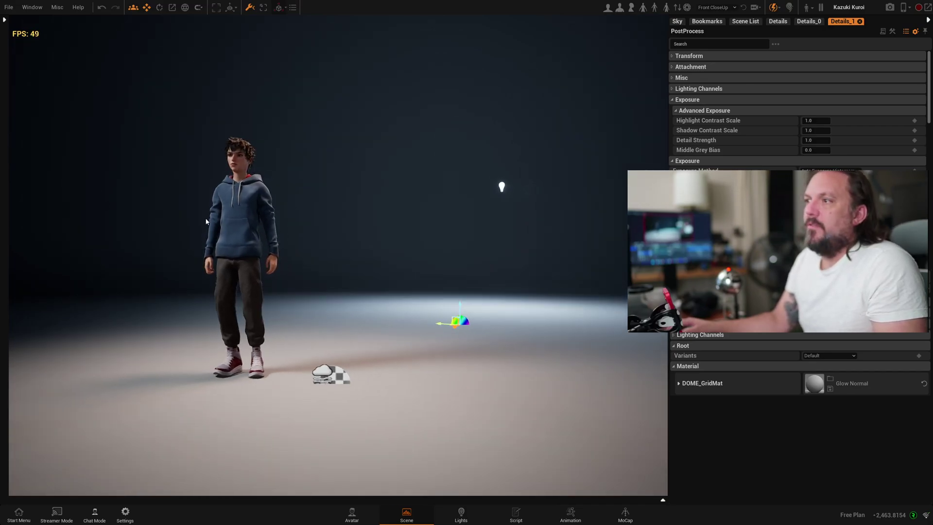
click(236, 232)
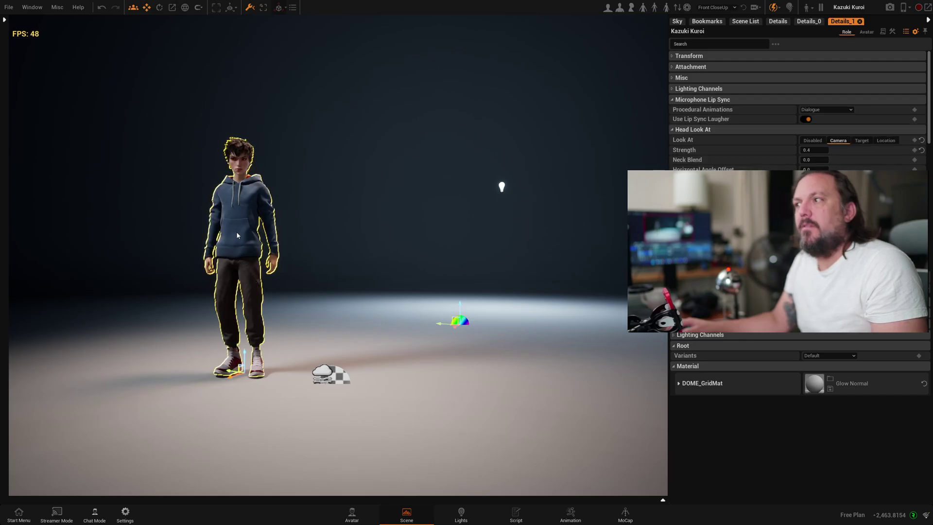
key(f)
click(236, 233)
click(333, 227)
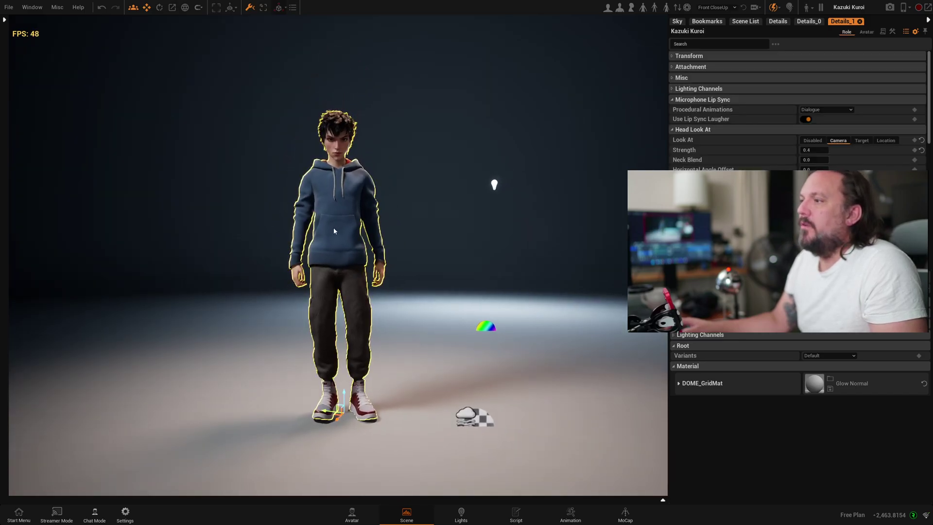
drag(272, 161, 167, 116)
alt+drag(327, 268, 388, 279)
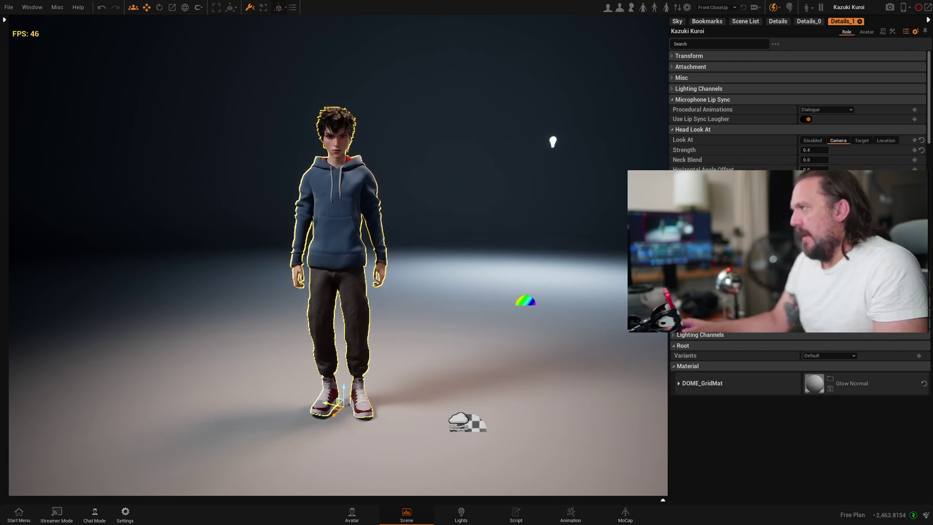
middle_drag(433, 222, 455, 204)
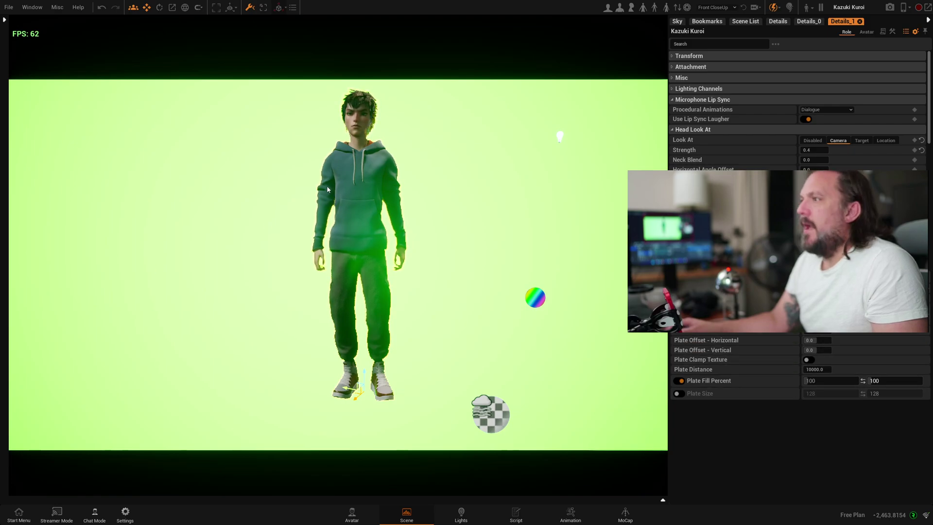
Hide the existing PostProcess object in the scene so it no longer affects the green background
right_drag(327, 189, 302, 213)
scroll(330, 167, up, 4)
scroll(330, 166, down, 5)
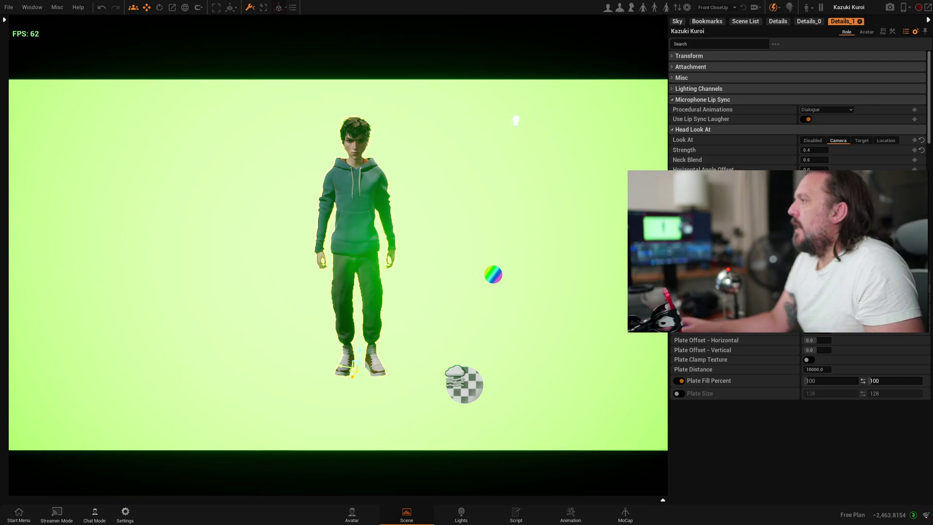
click(810, 23)
click(826, 21)
click(778, 22)
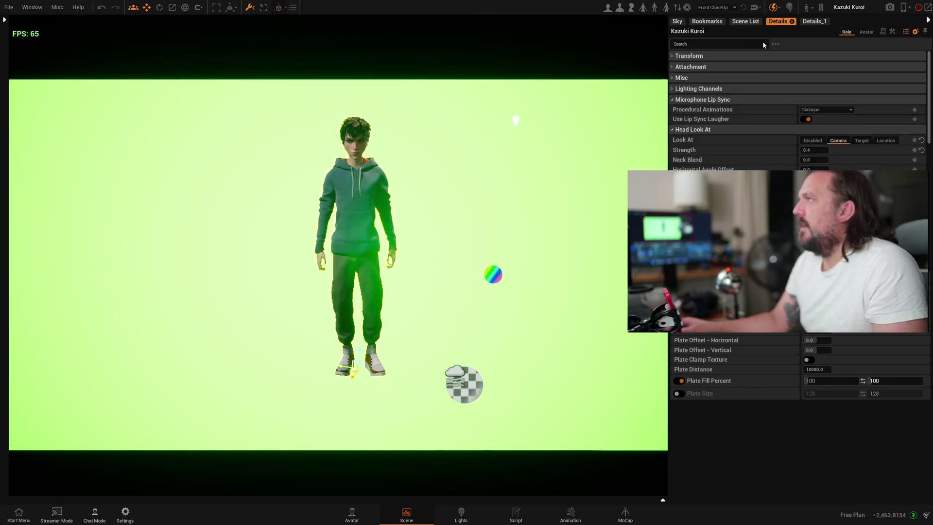
click(745, 21)
click(733, 177)
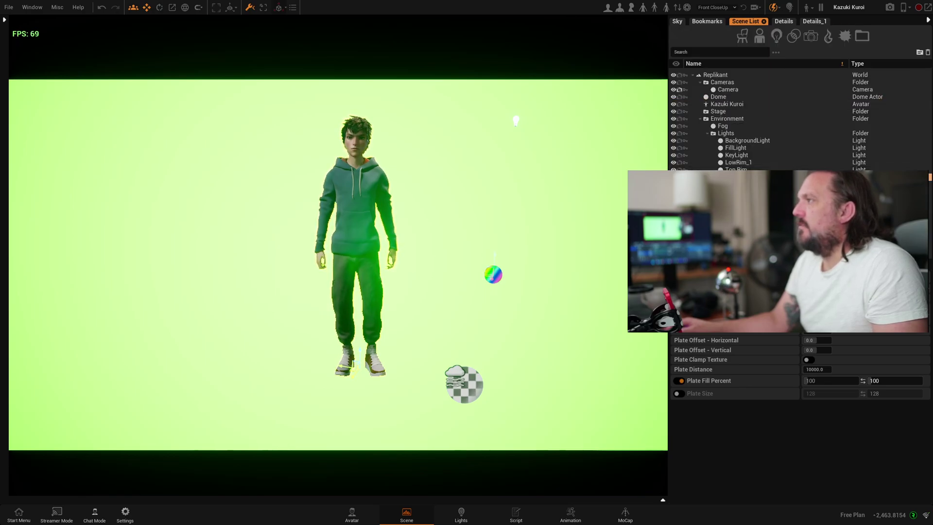
click(673, 177)
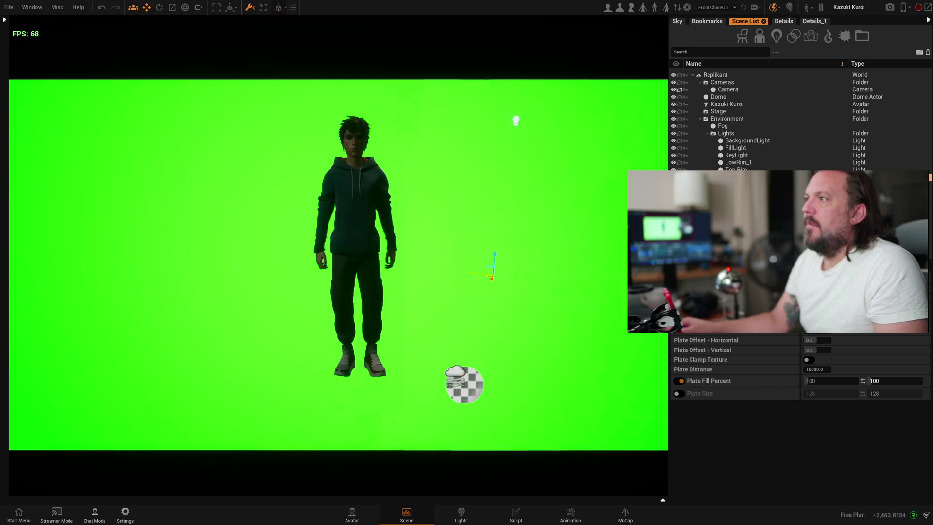
Light the avatar with the M3 Neutral Even character light rig preset and set the rig's intensity to 2.9
mouse_move(291, 308)
right_down()
mouse_move(350, 308)
mouse_move(291, 311)
right_up()
click(291, 311)
alt+drag(332, 200, 403, 203)
scroll(389, 202, up, 5)
scroll(388, 202, down, 5)
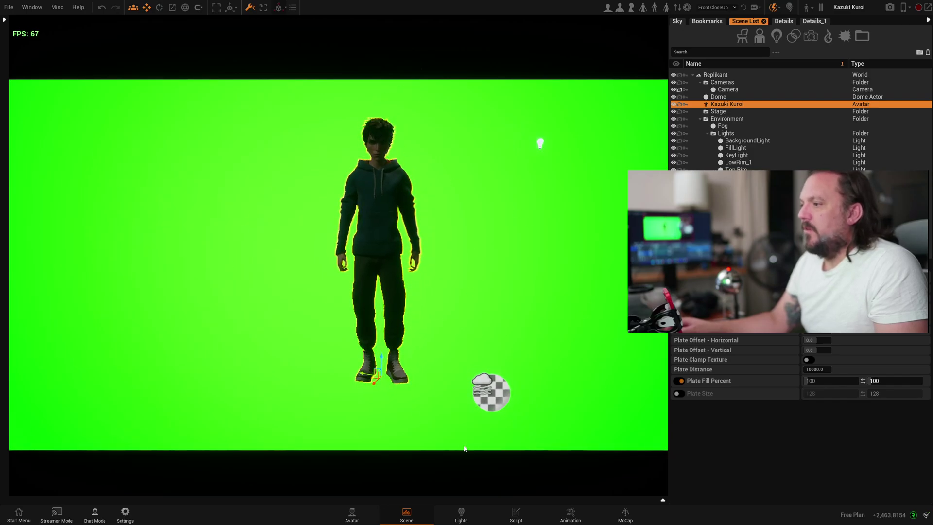
click(460, 514)
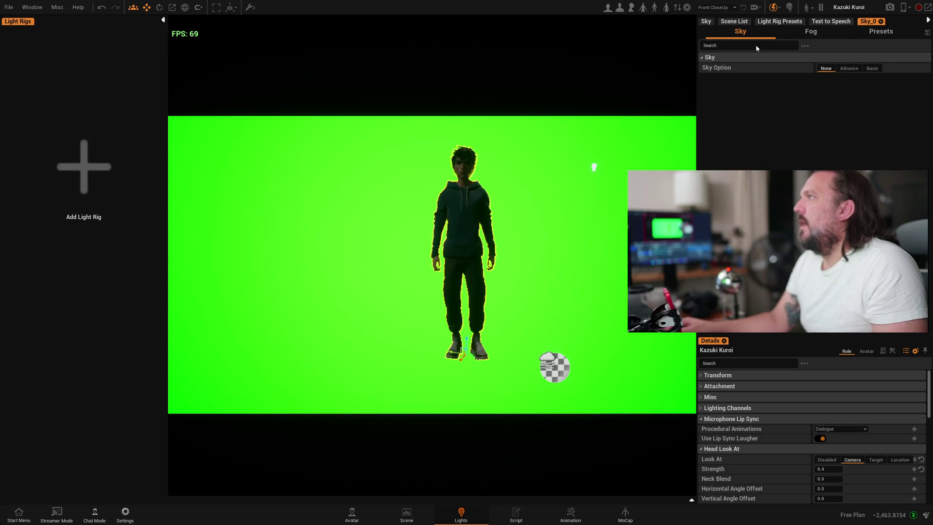
click(880, 32)
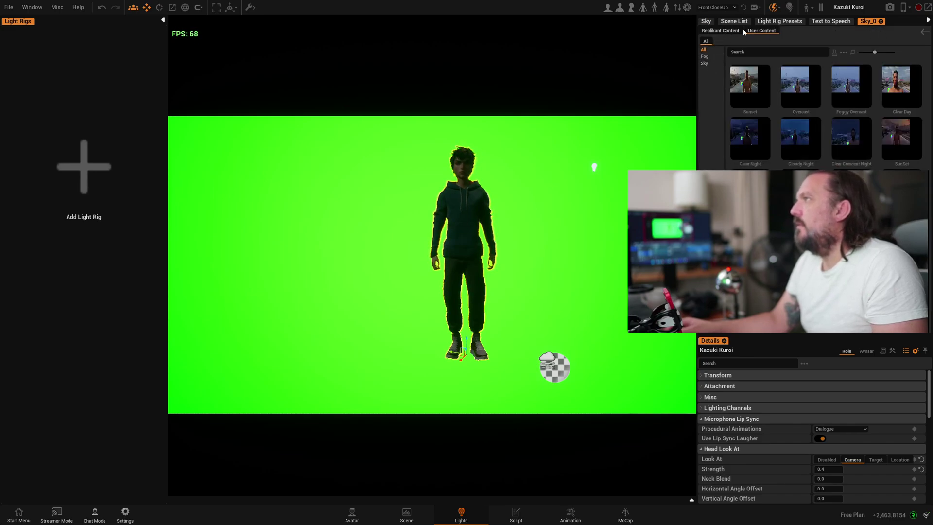
click(787, 25)
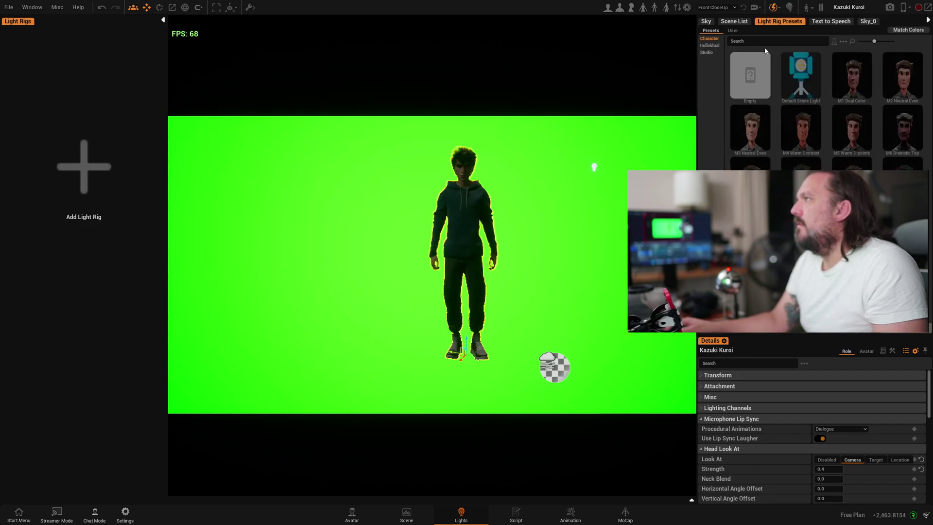
click(753, 140)
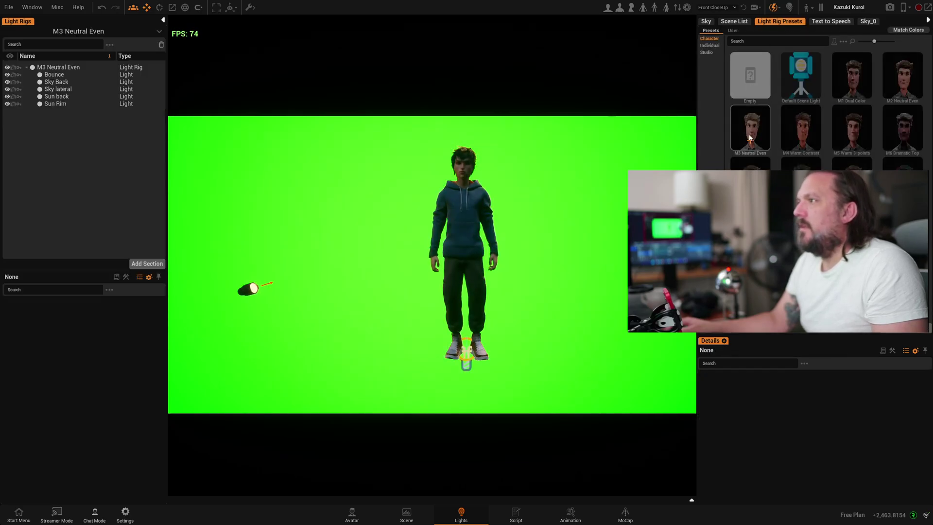
click(66, 67)
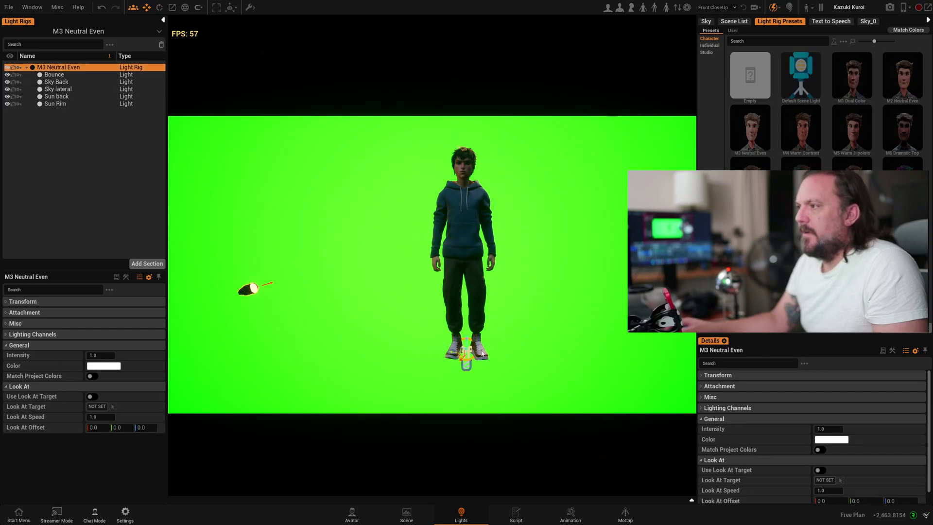
drag(826, 429, 857, 429)
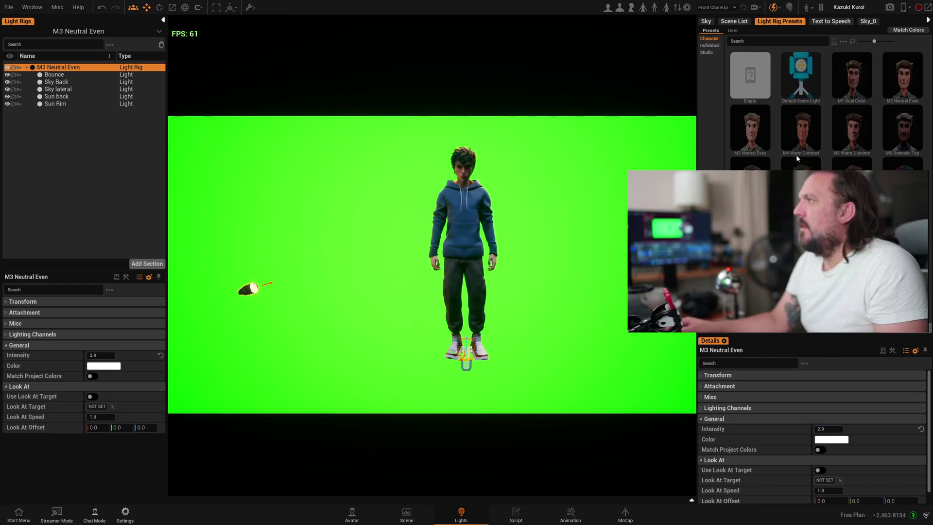
Replace the light rig with the M4 Warm Contrast preset and check the avatar up close
mouse_move(785, 124)
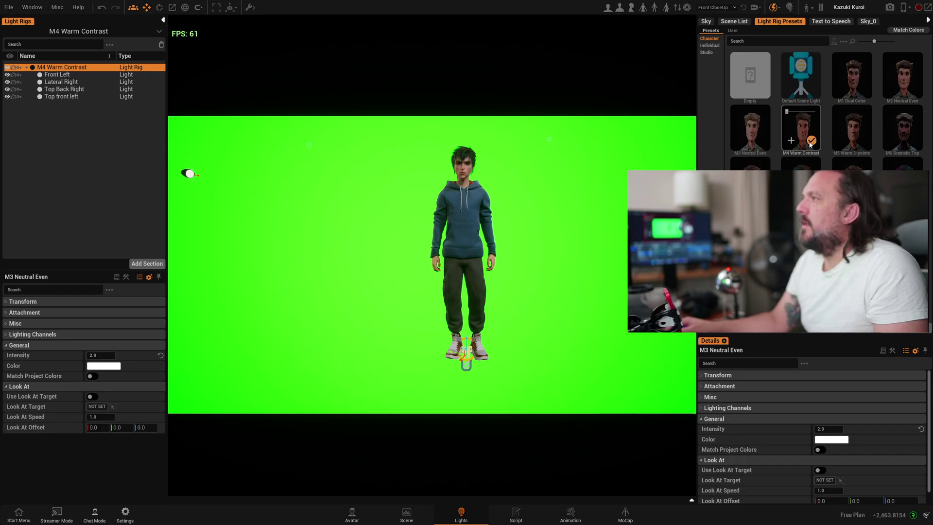
scroll(480, 204, up, 10)
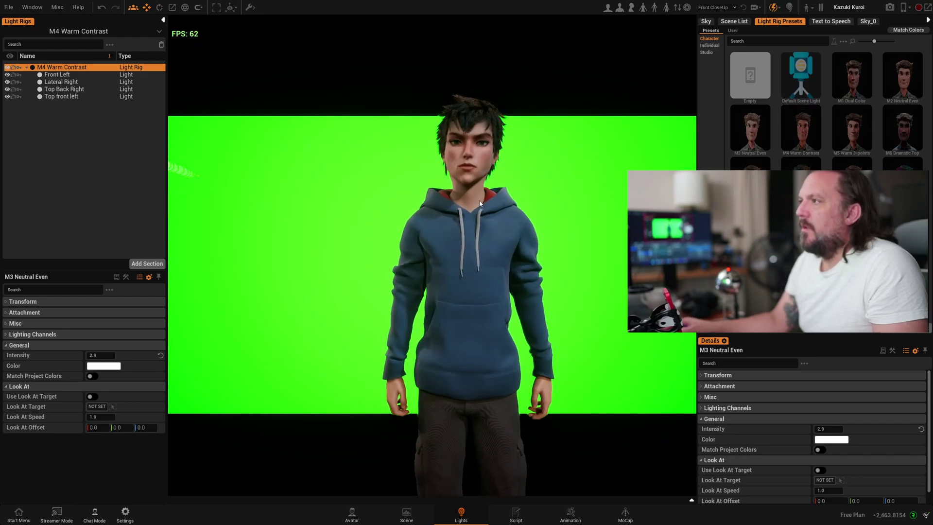
scroll(479, 203, down, 5)
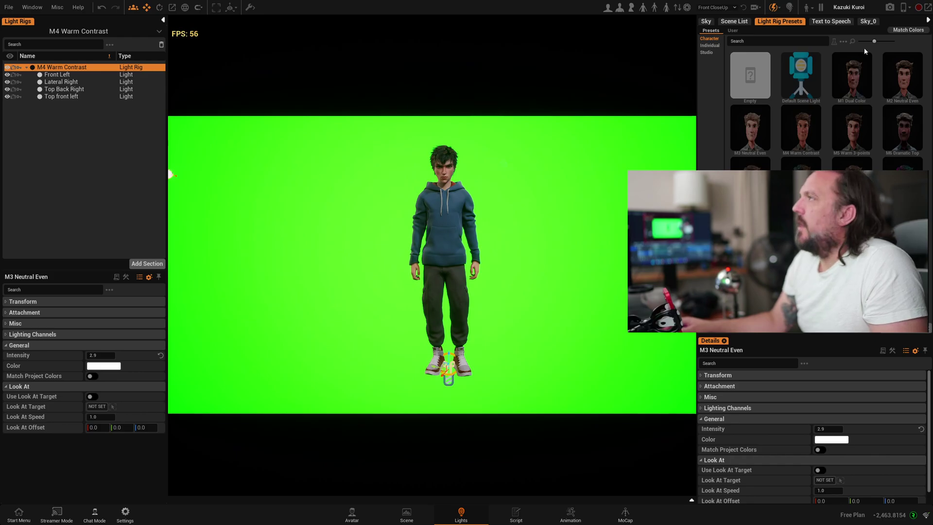
Show the PostProcess object, look through its exposure, color grading and Lumen settings, and hide it again
click(734, 22)
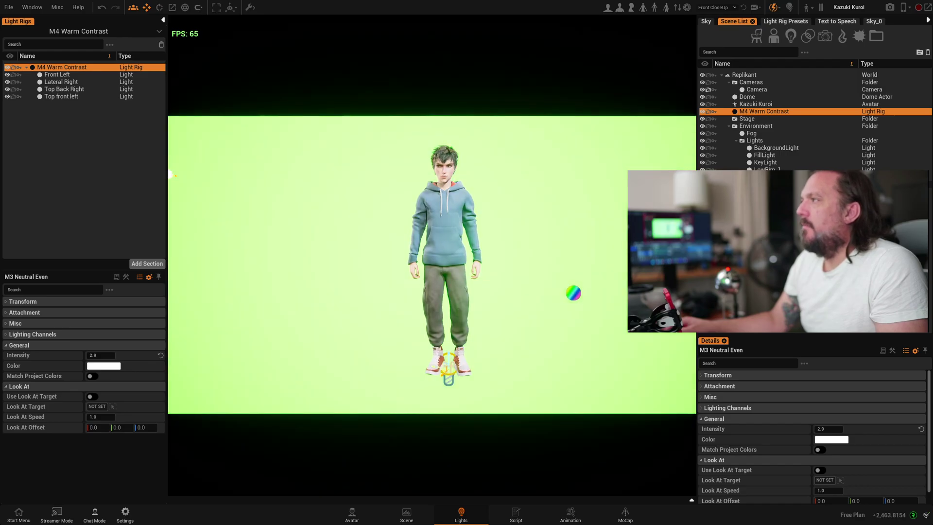
click(573, 293)
scroll(814, 423, down, 2)
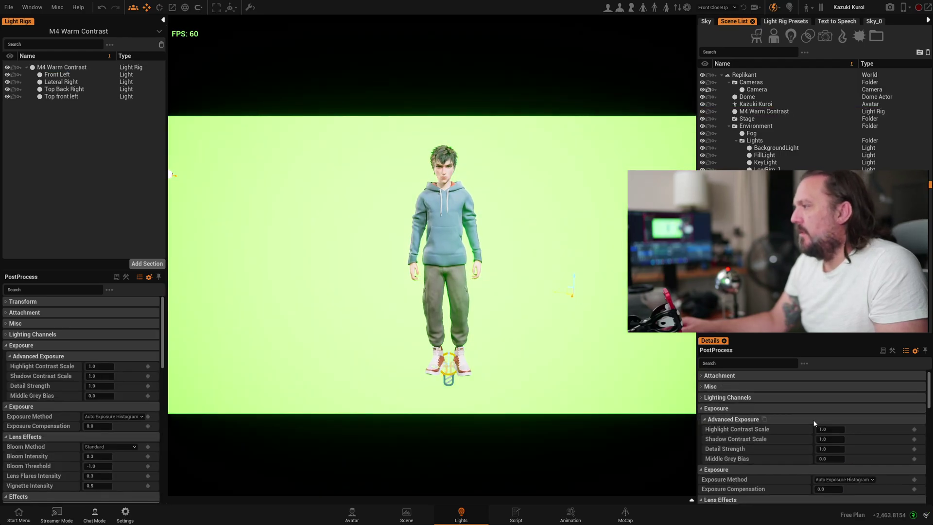
scroll(776, 420, up, 1)
scroll(776, 420, up, 1)
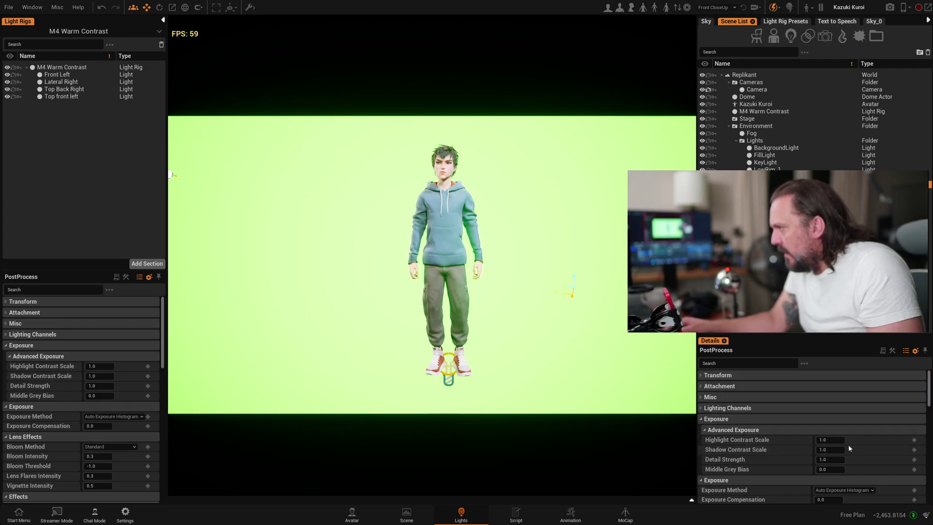
scroll(899, 428, down, 4)
scroll(895, 418, down, 3)
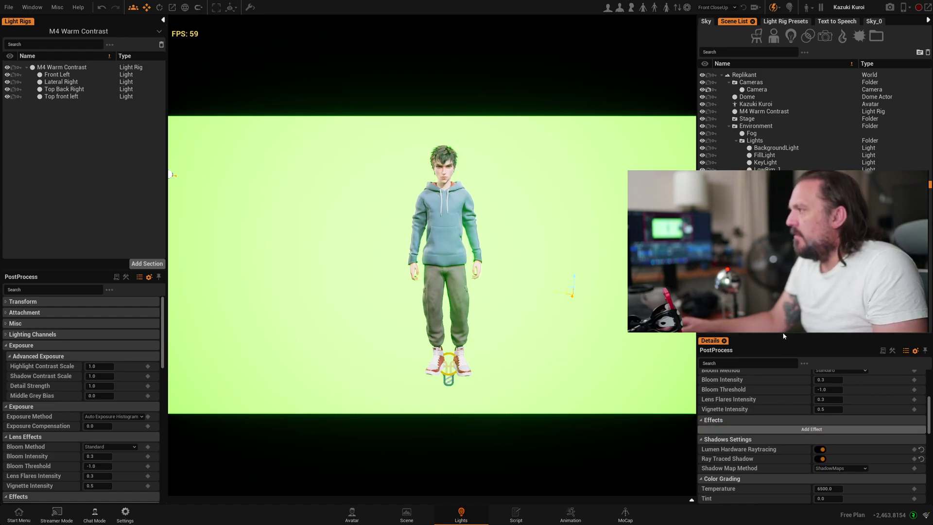
drag(791, 335, 791, 210)
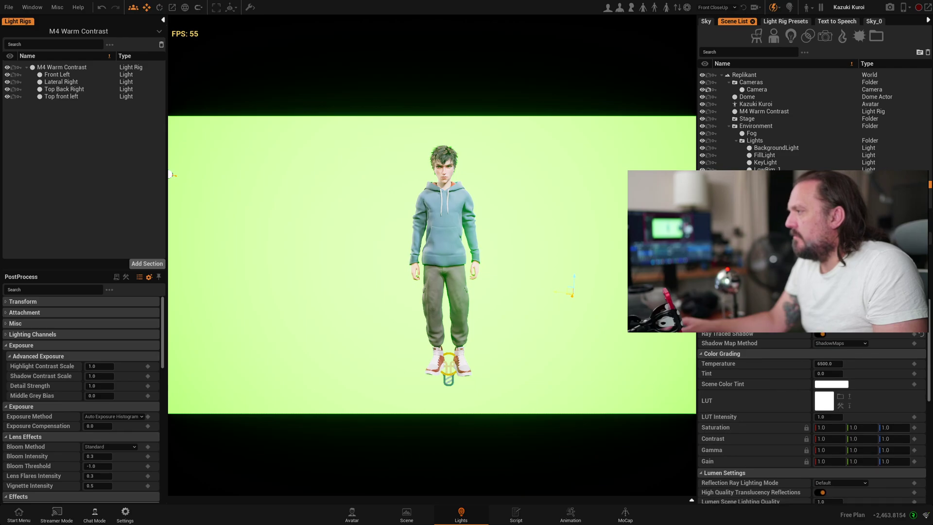
scroll(762, 410, down, 1)
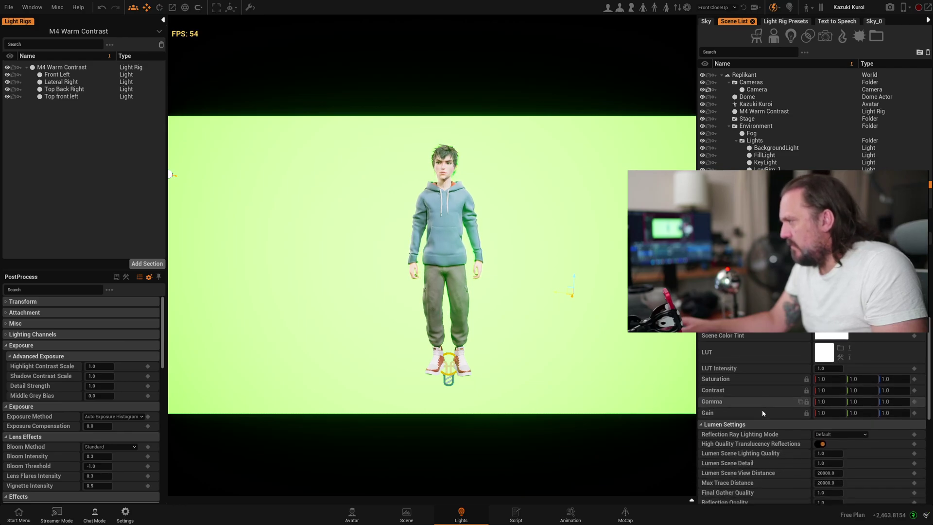
scroll(764, 408, up, 3)
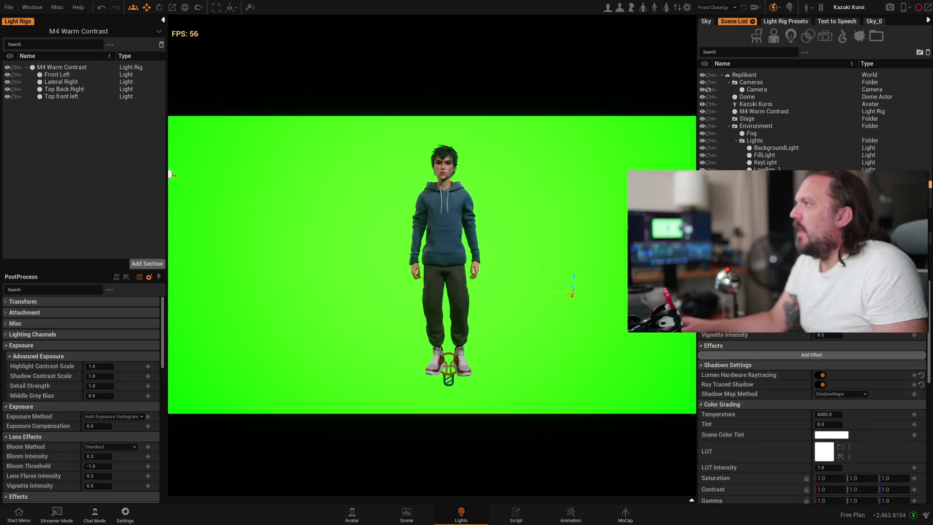
Return to the Scene workspace and place a PostProcess (Light) from the special light assets beside the avatar
click(407, 514)
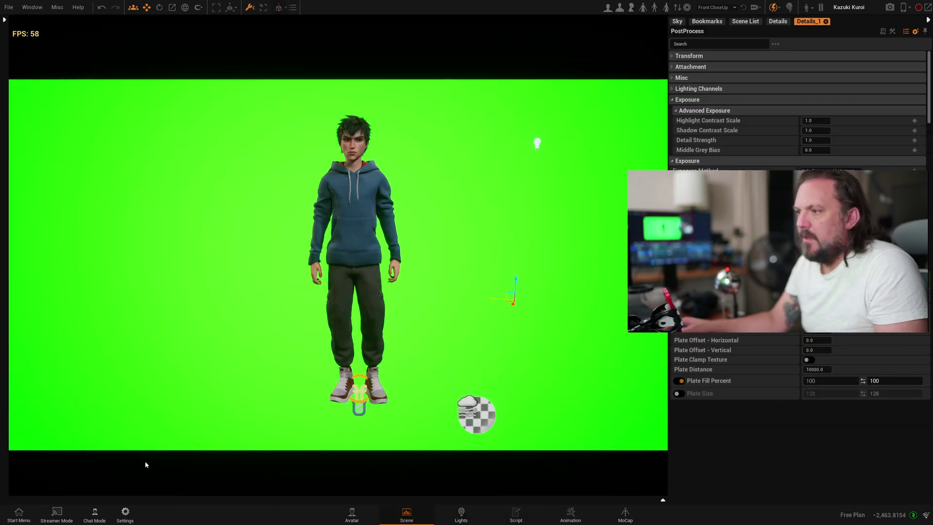
click(662, 500)
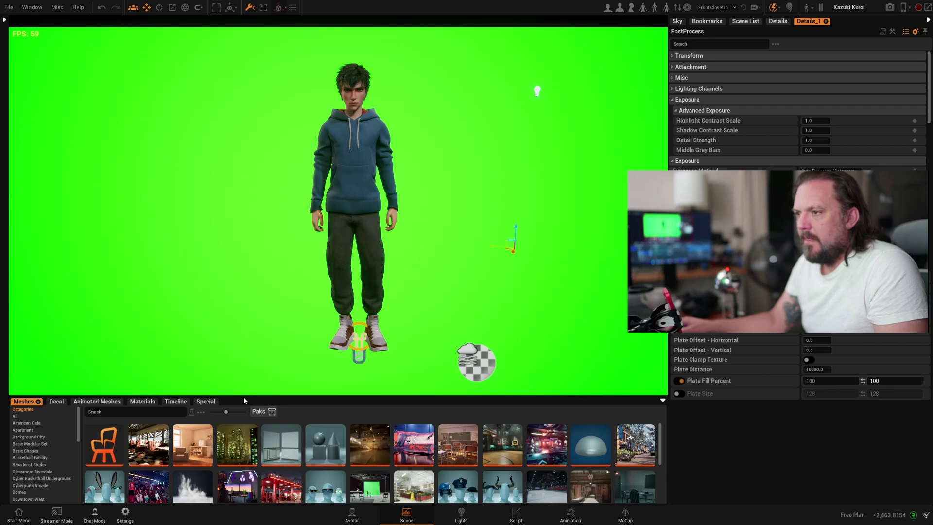
click(212, 401)
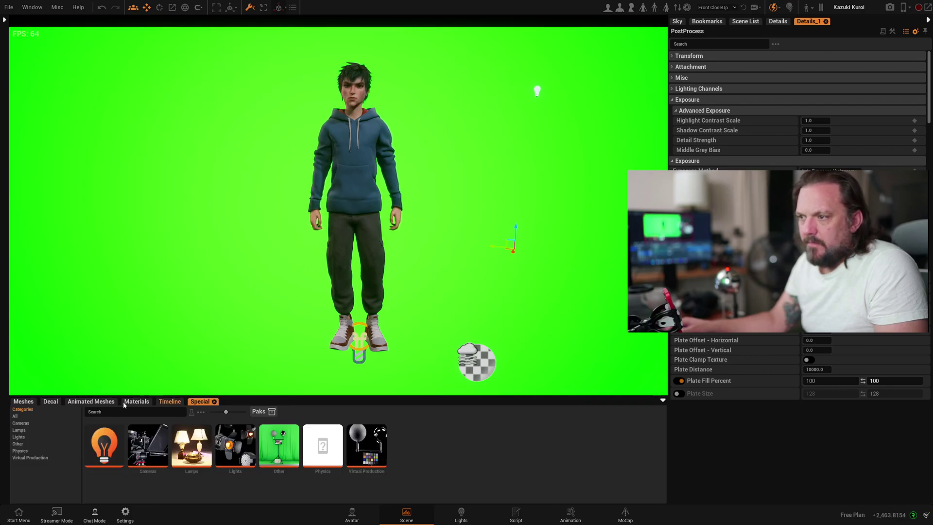
click(28, 451)
click(32, 458)
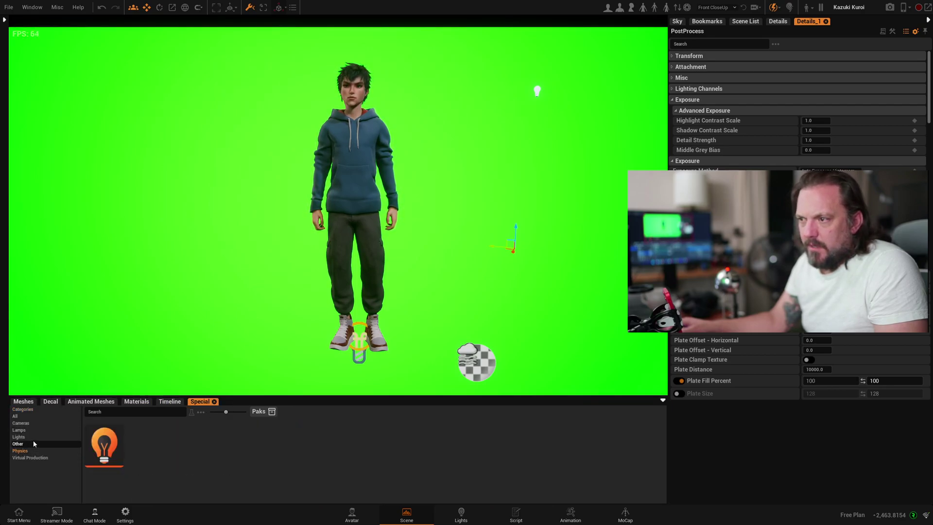
click(26, 437)
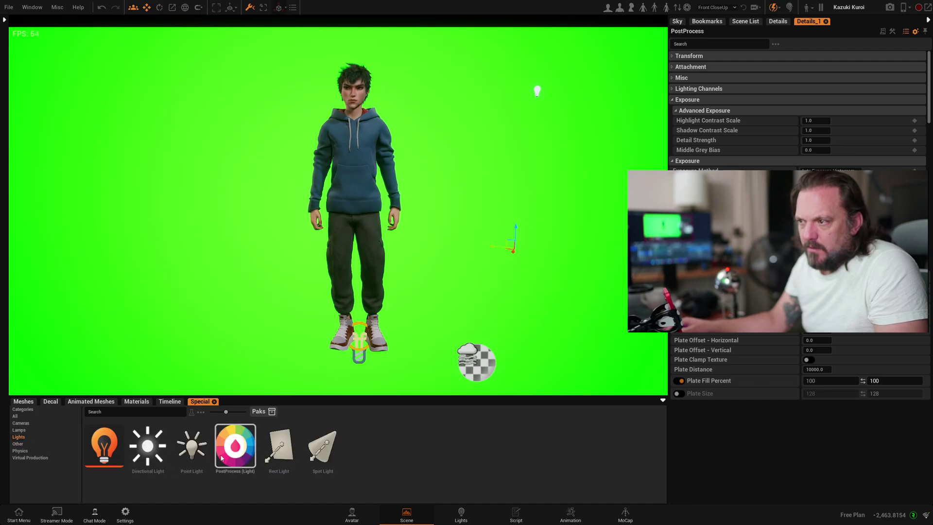
drag(227, 453, 300, 278)
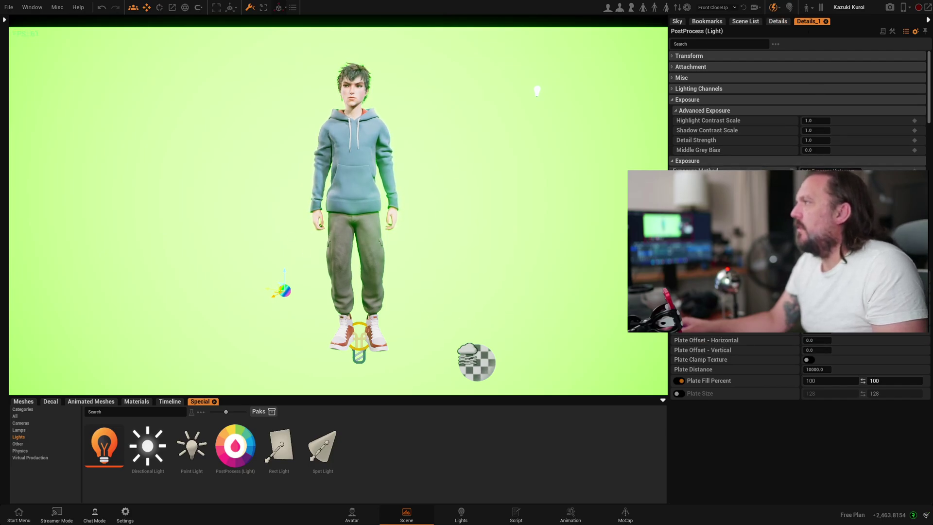
Switch the PostProcess (Light) from automatic exposure to another method and raise its exposure until the avatar and green background are clearly lit
click(818, 196)
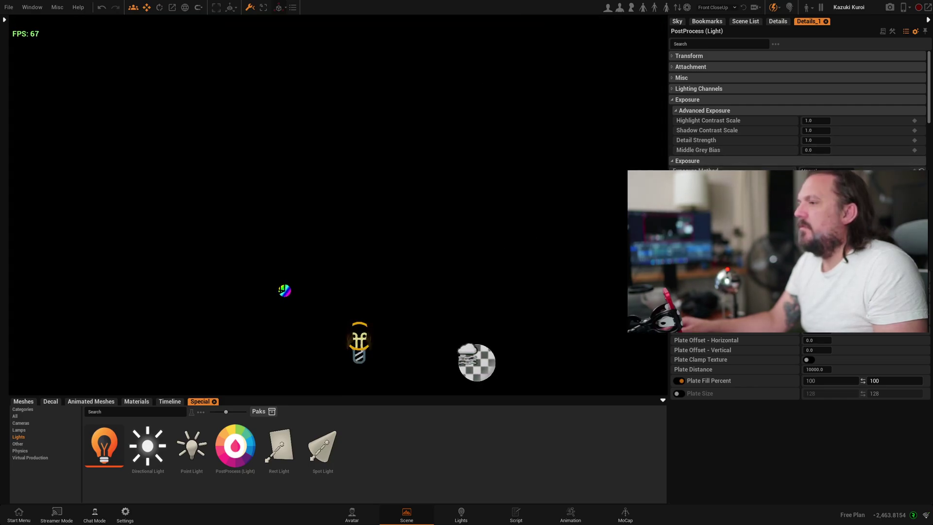
drag(816, 180, 850, 181)
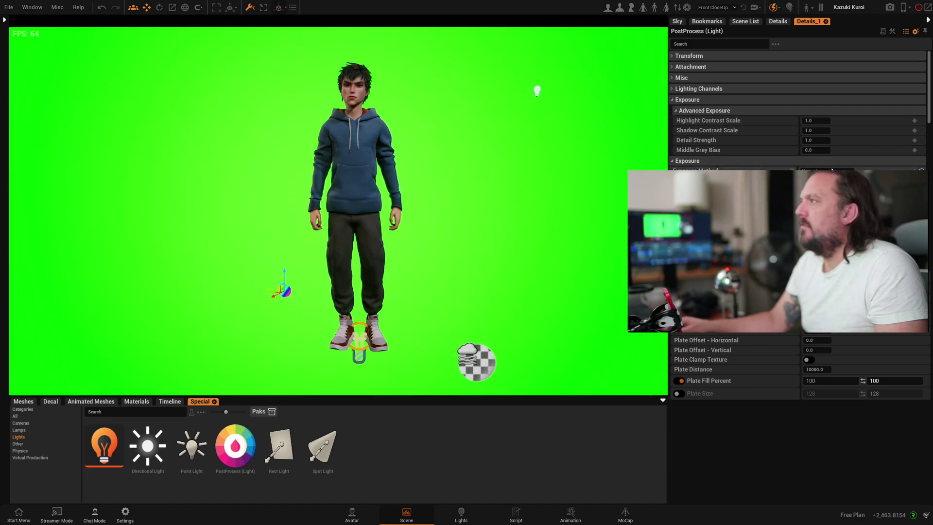
right_drag(140, 202, 160, 203)
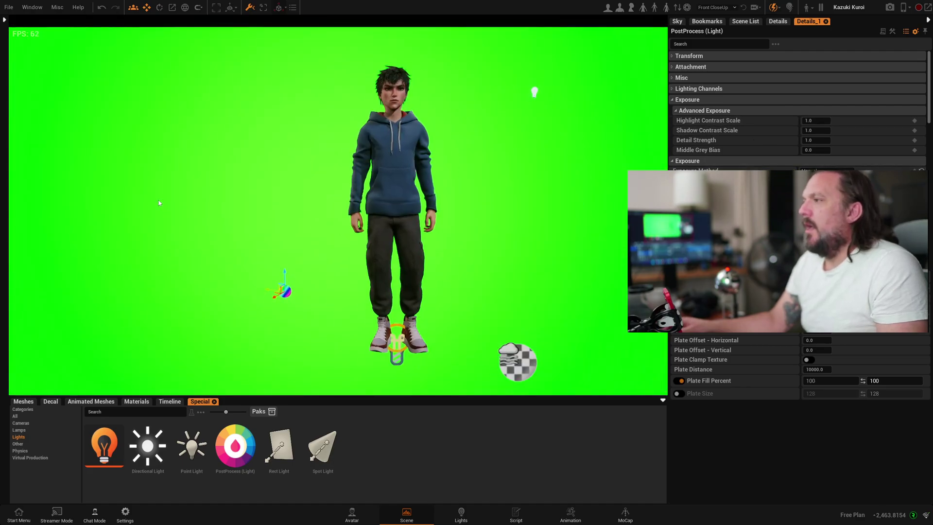
Reselect the PostProcess (Light), collapse the asset browser and open the library for adding an effect
click(477, 237)
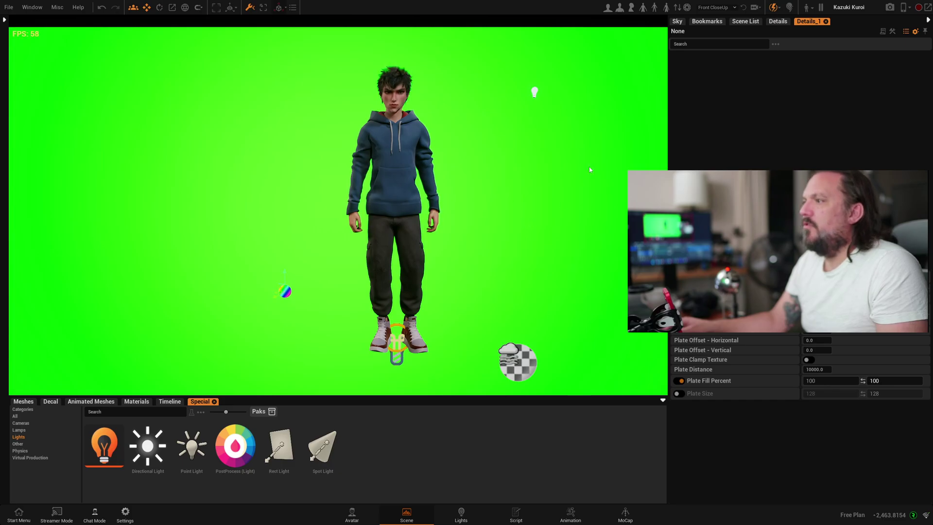
click(285, 292)
scroll(769, 116, down, 5)
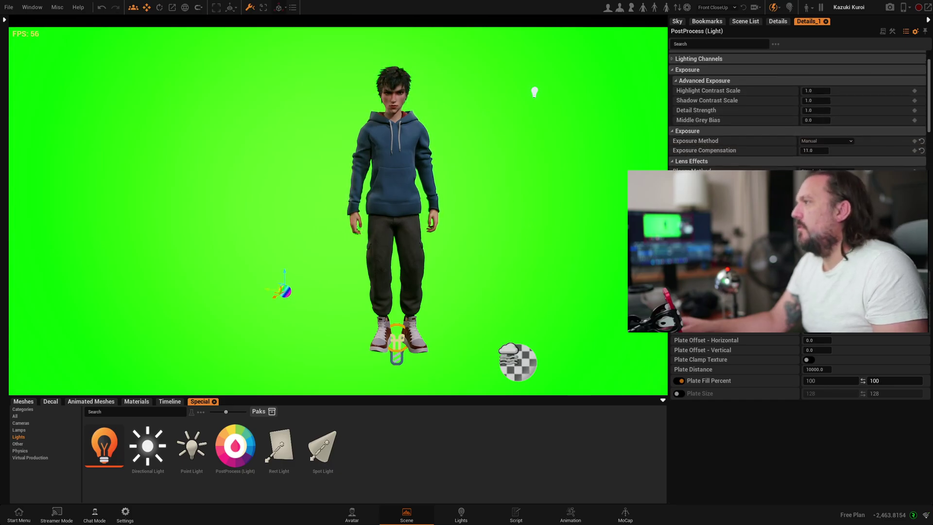
scroll(777, 137, down, 2)
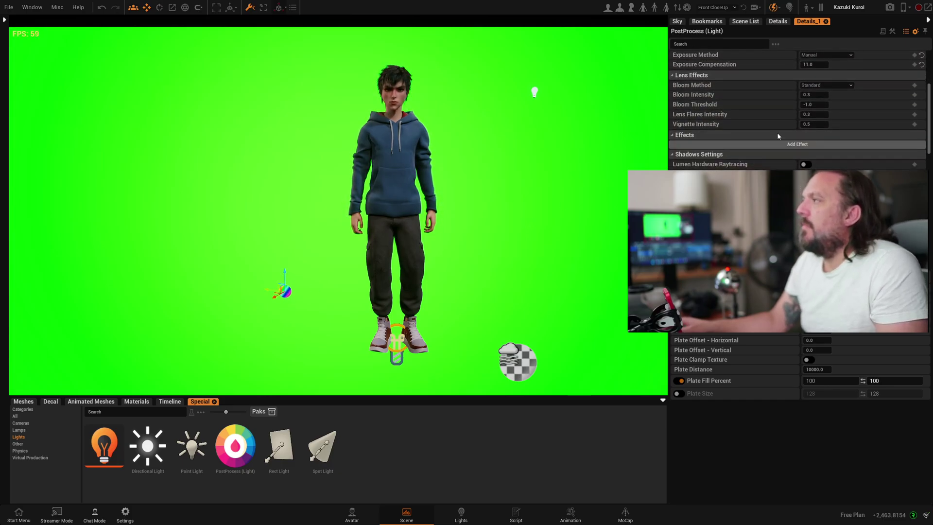
click(662, 400)
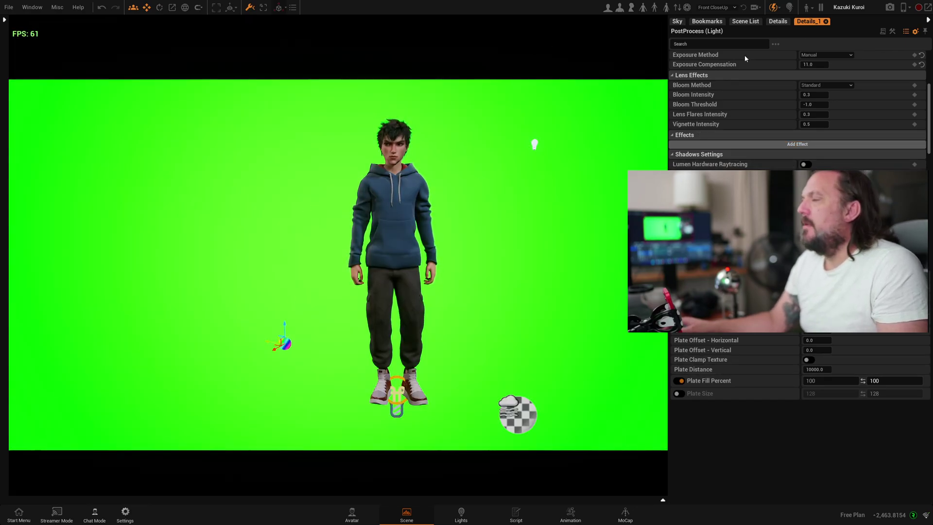
click(753, 145)
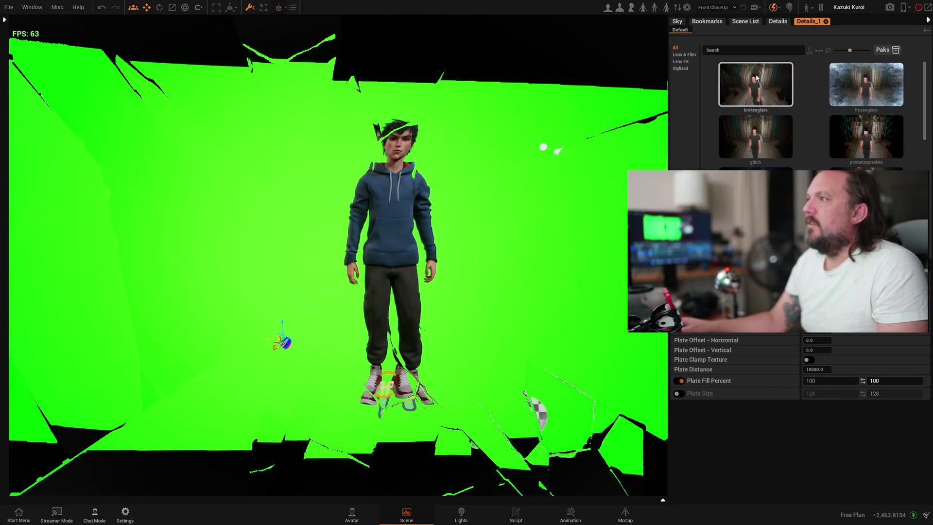
Preview post-process effects on the avatar from the full list and the Stylized and Lens FX categories
scroll(755, 145, down, 2)
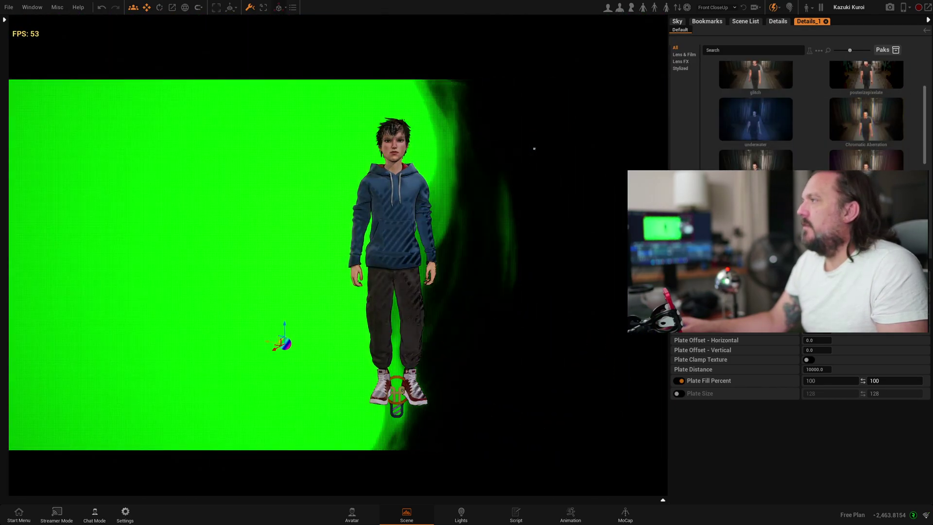
scroll(811, 116, down, 1)
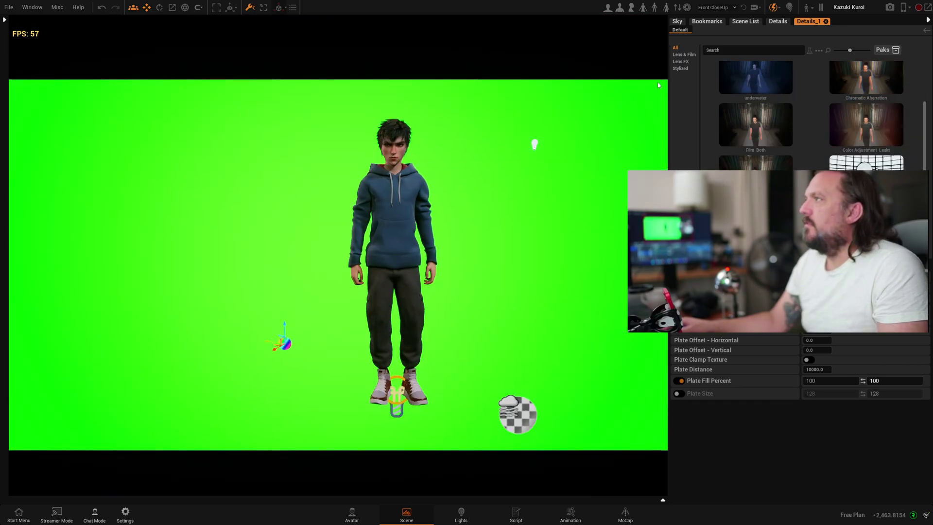
click(680, 69)
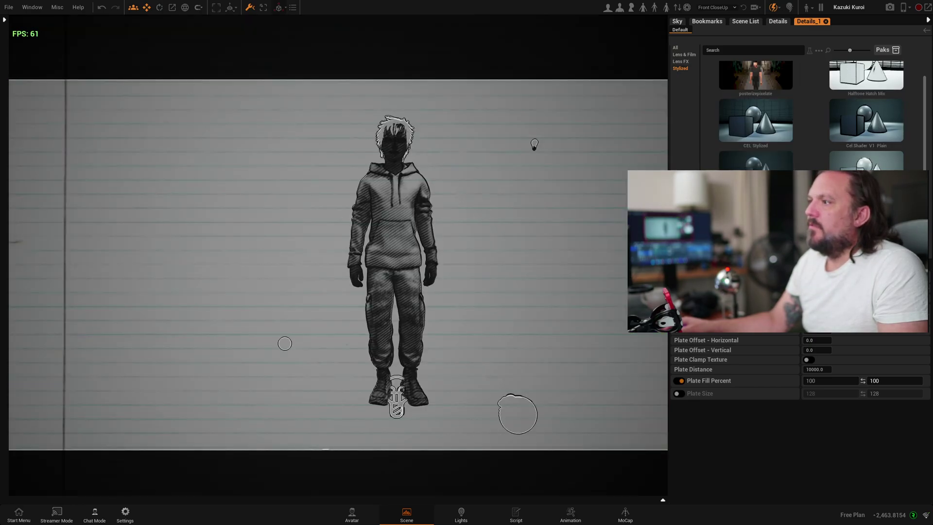
scroll(869, 112, up, 1)
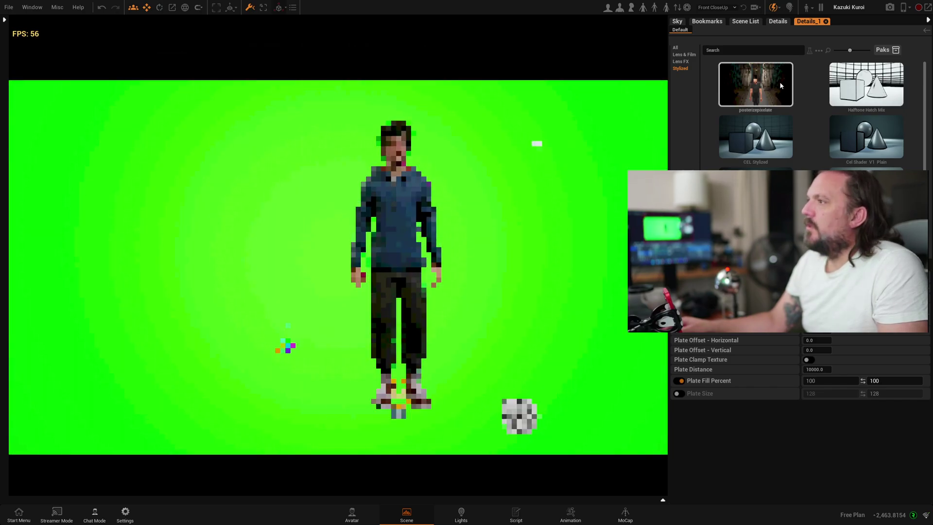
click(777, 87)
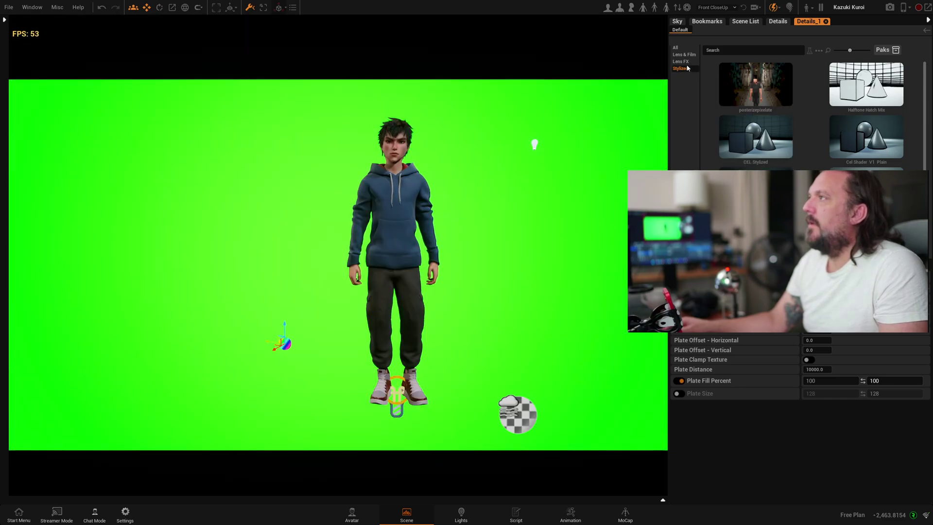
click(680, 61)
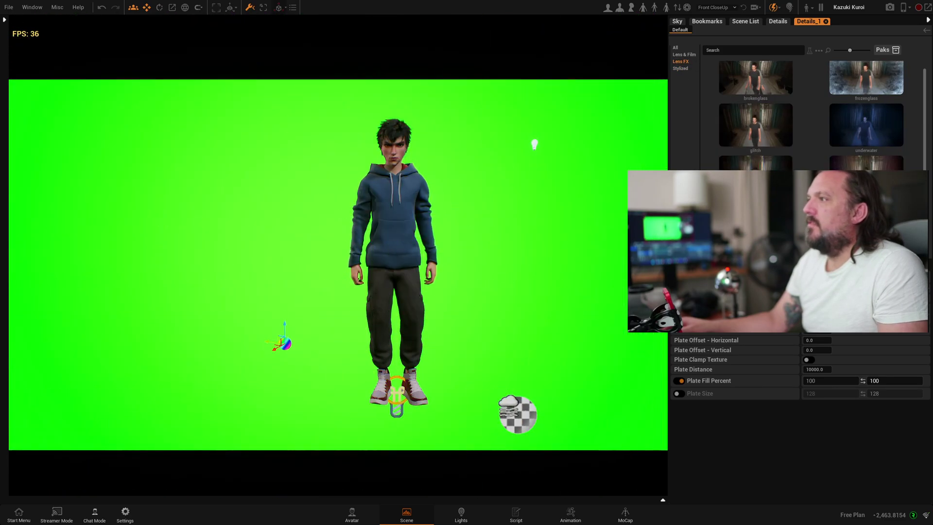
scroll(777, 155, down, 4)
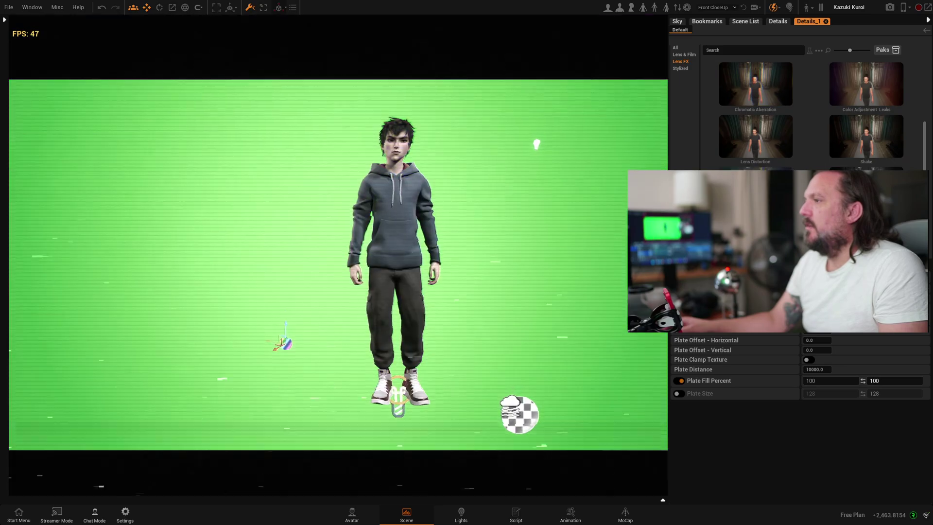
scroll(756, 185, down, 1)
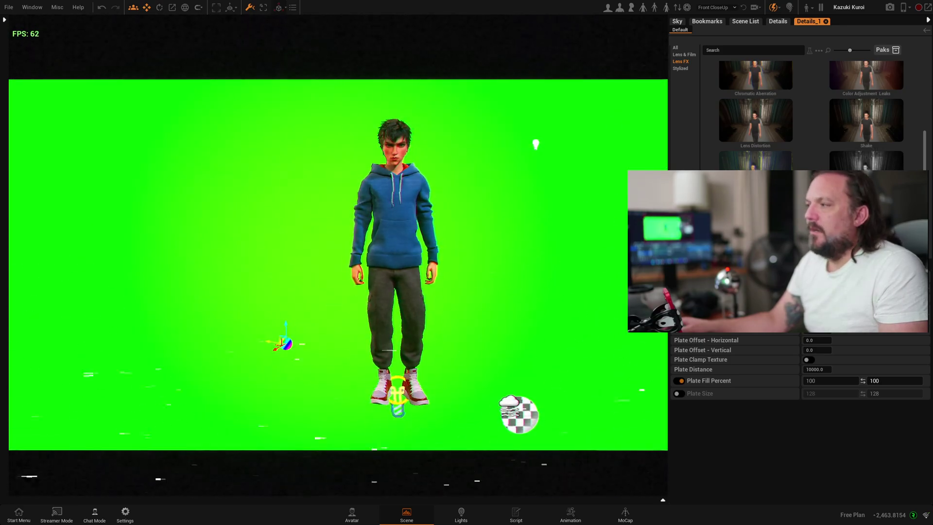
scroll(866, 166, up, 2)
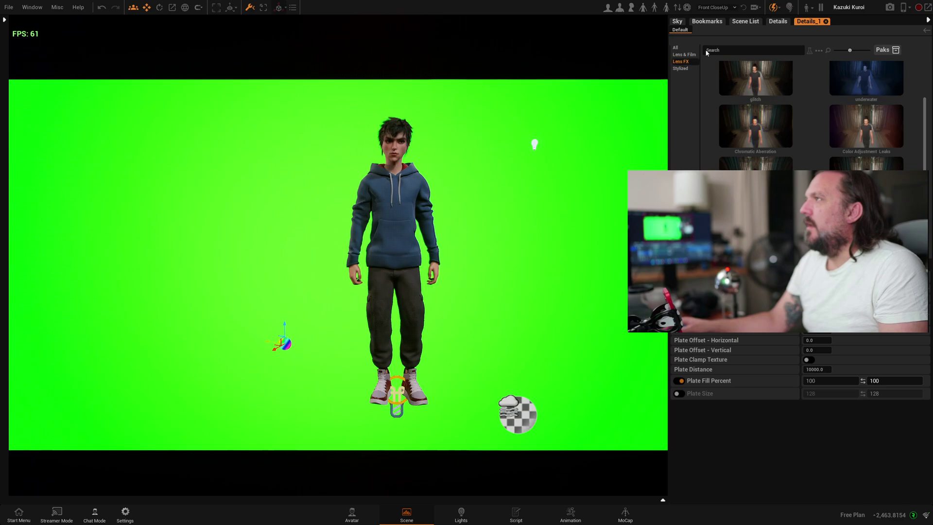
Show the Lens & Film effects and inspect the avatar's clothing and hand up close against the green background
click(684, 55)
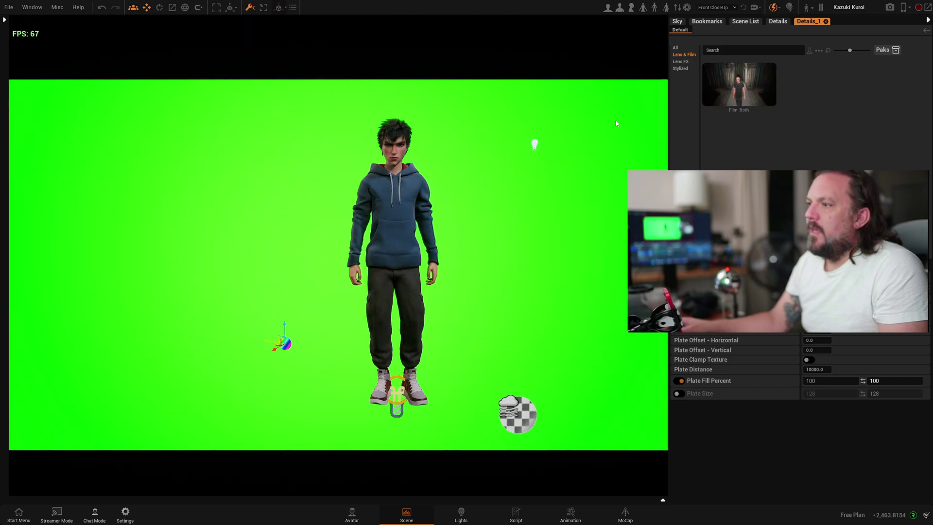
scroll(520, 159, up, 2)
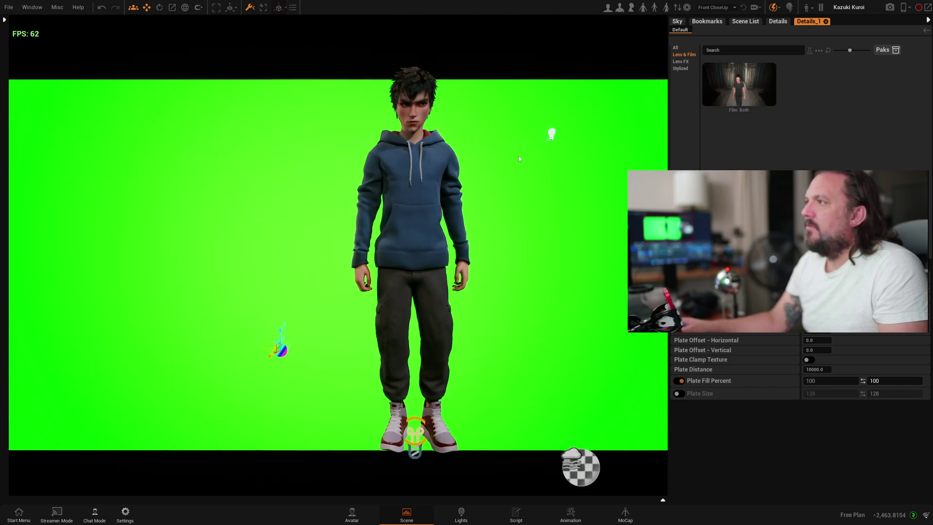
scroll(520, 158, up, 5)
scroll(492, 160, up, 2)
mouse_move(751, 86)
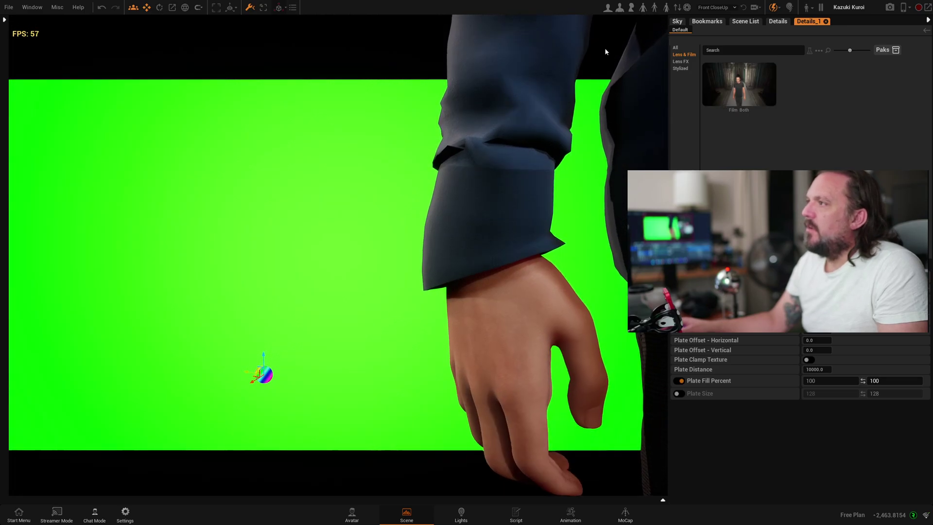
scroll(583, 112, down, 8)
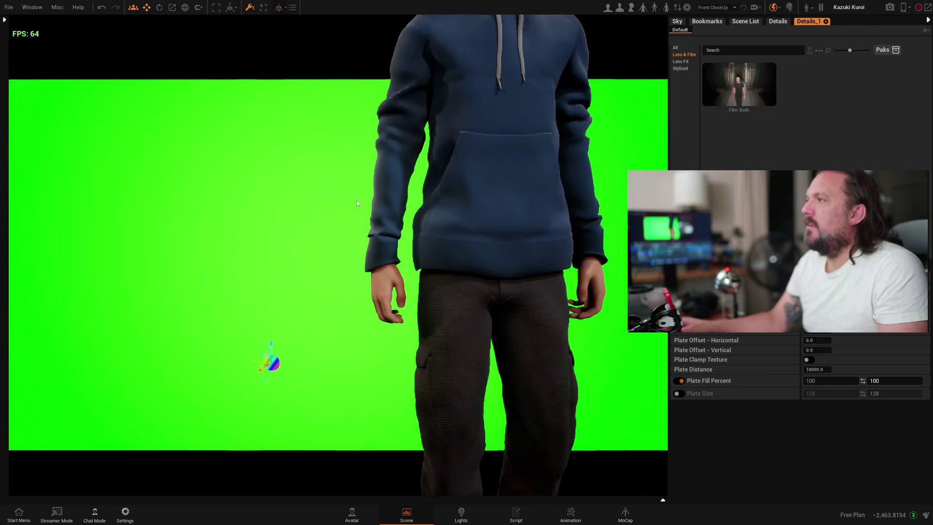
Return to the complete effects list and preview brokenglass, frozenglass and glitch on the avatar
click(676, 48)
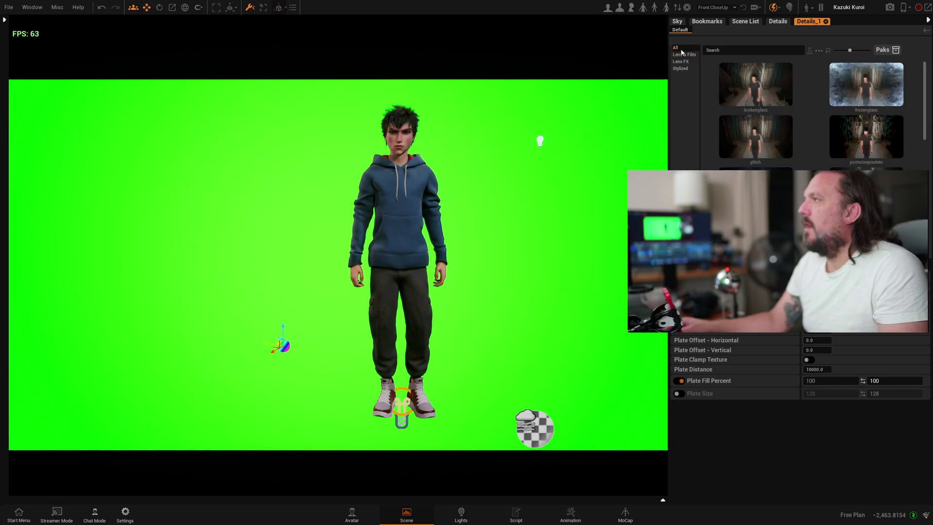
click(774, 75)
click(865, 85)
click(755, 137)
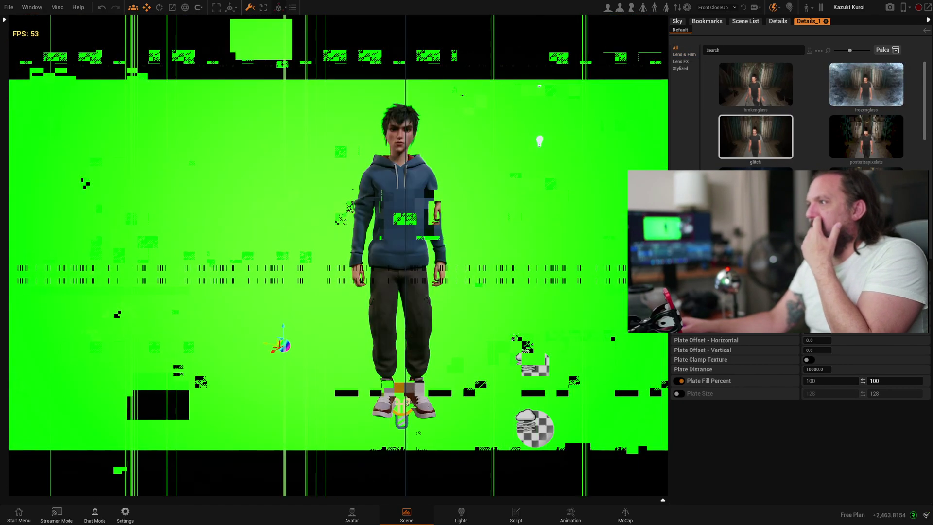
click(883, 147)
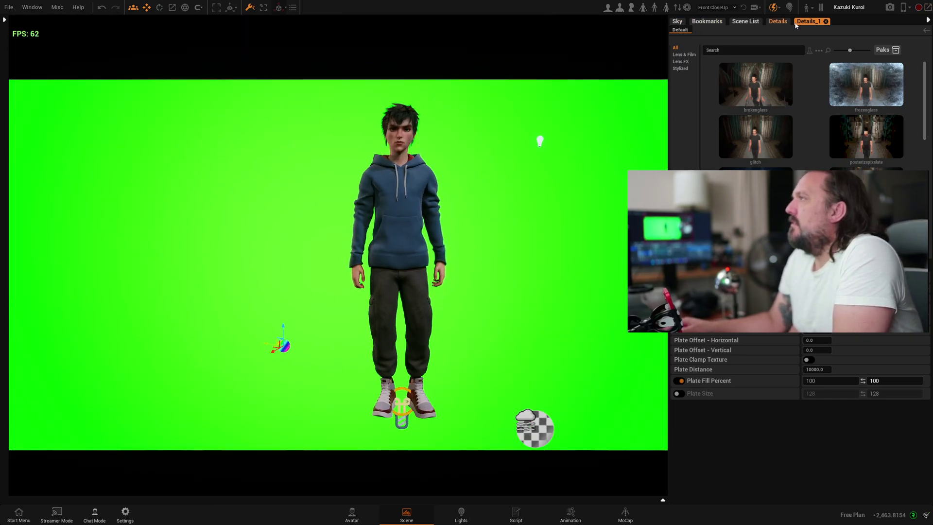
Leave the effects library, reframe the avatar and switch the green background off to bring back the dark studio floor
click(777, 22)
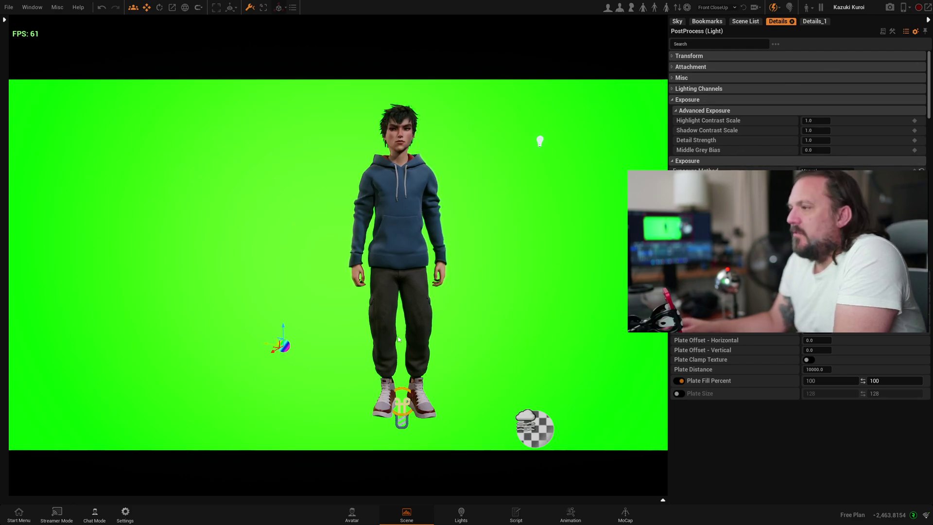
middle_drag(413, 273, 375, 268)
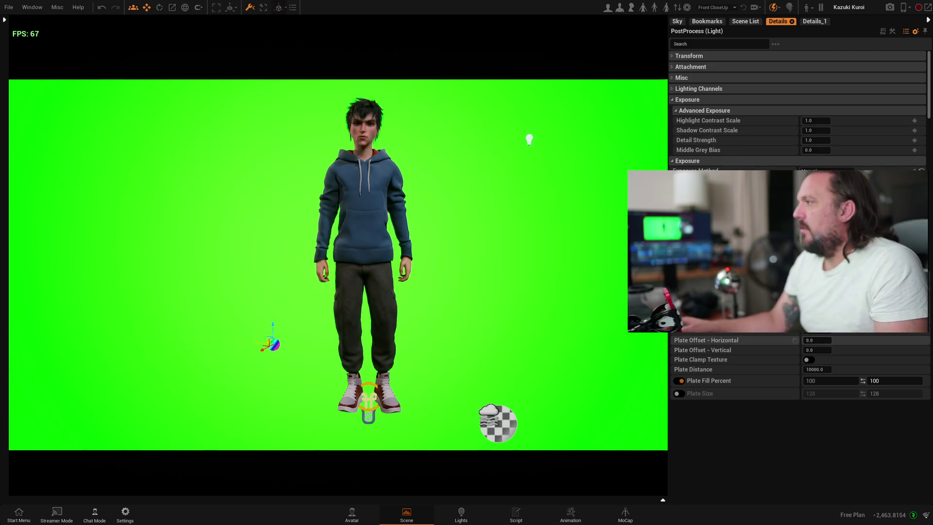
click(719, 282)
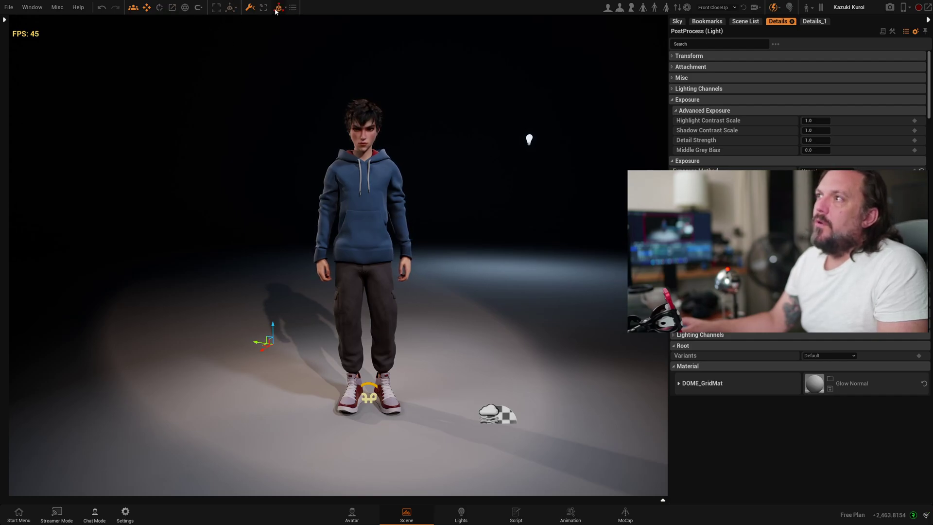
Switch to the MoCap workspace and select the avatar in the scene
click(626, 514)
right_drag(389, 144, 395, 143)
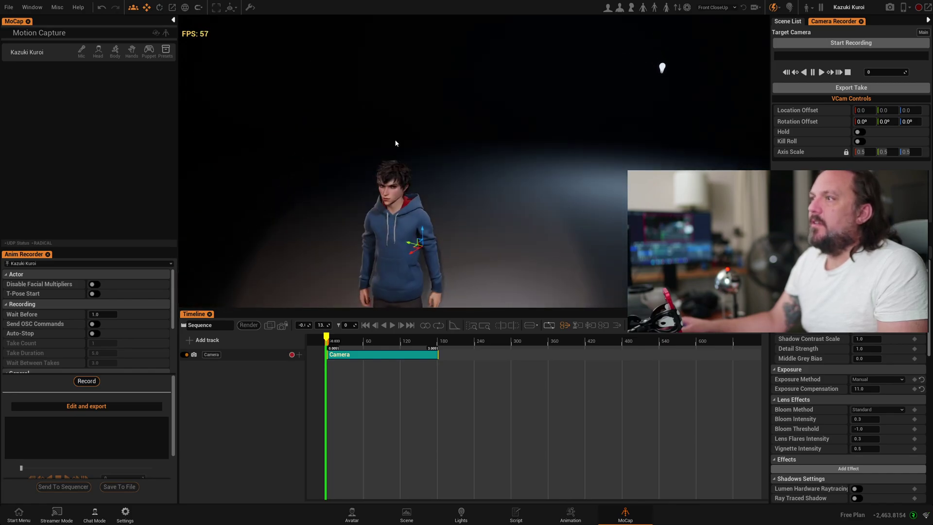
click(394, 260)
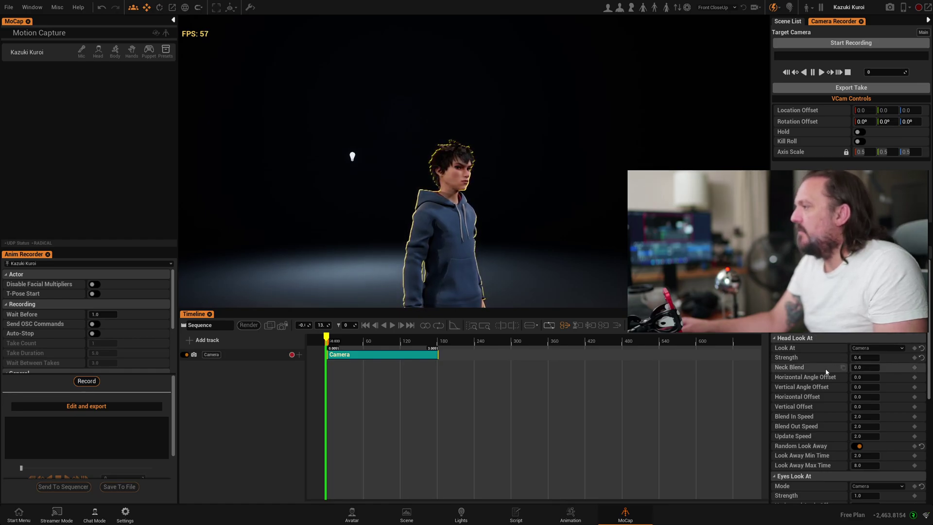
Look through the avatar's Head Look At and Eyes Look At settings and examine its gaze from near and far
scroll(834, 384, down, 1)
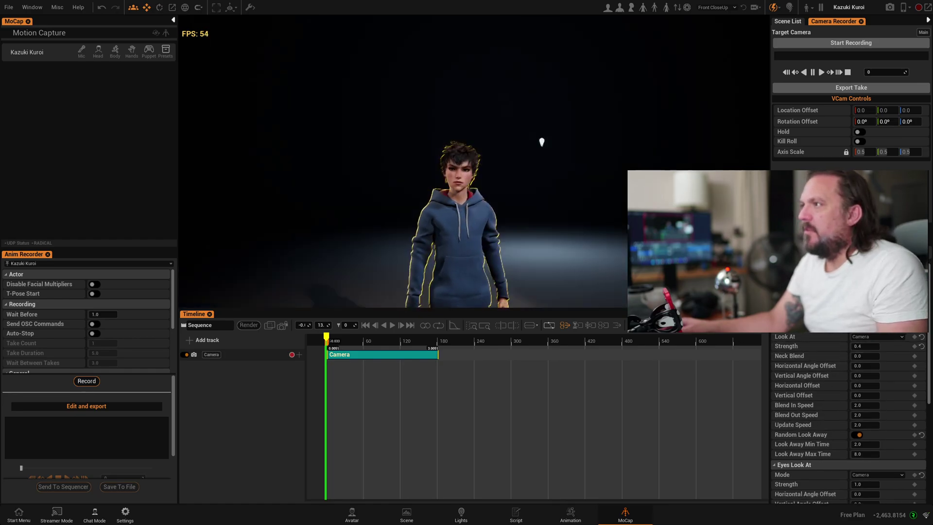
scroll(839, 395, down, 1)
scroll(839, 396, down, 3)
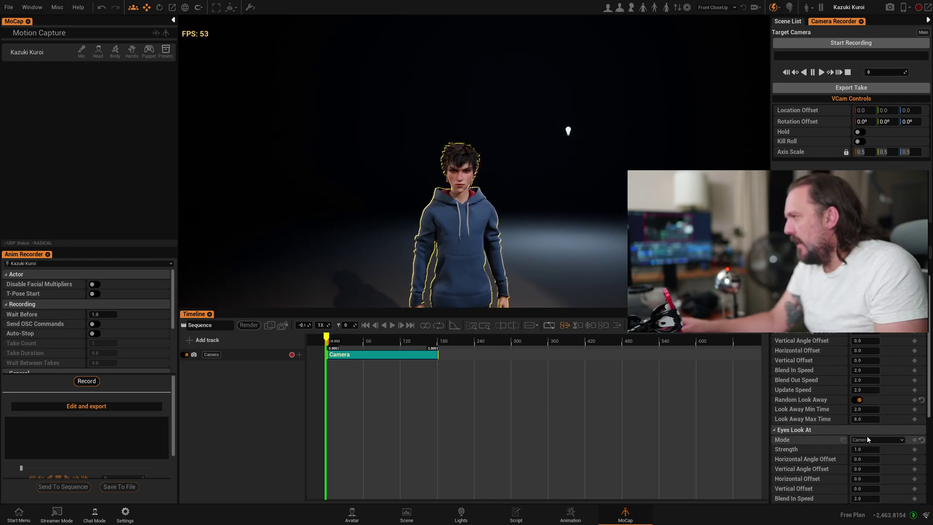
scroll(467, 235, up, 6)
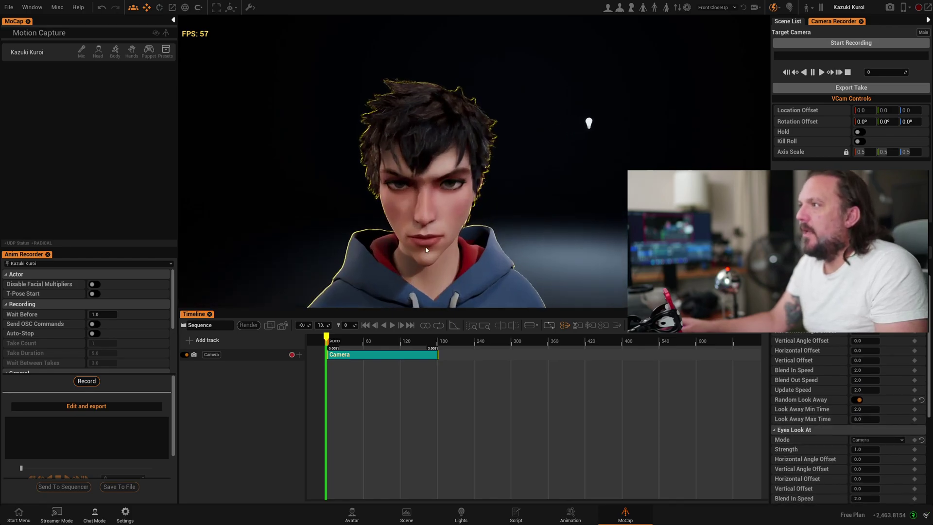
scroll(413, 221, down, 3)
scroll(416, 224, down, 3)
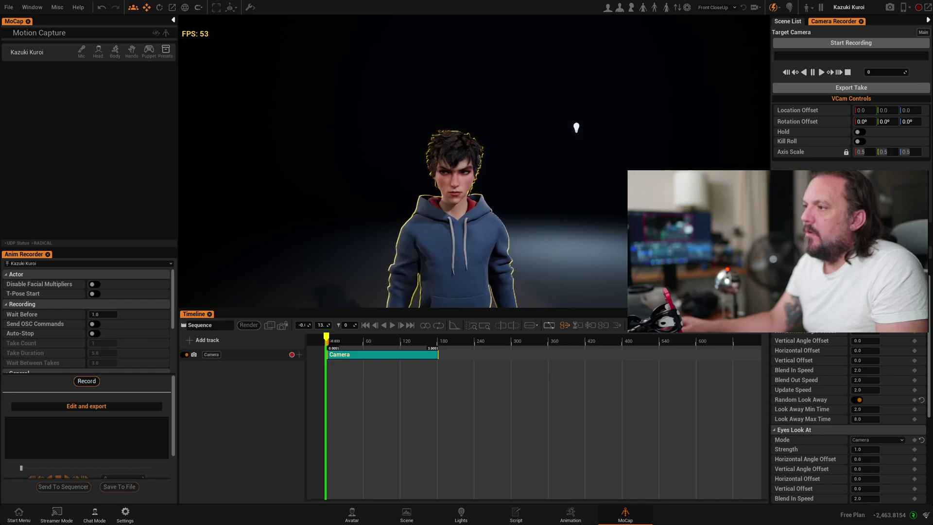
middle_drag(457, 246, 491, 155)
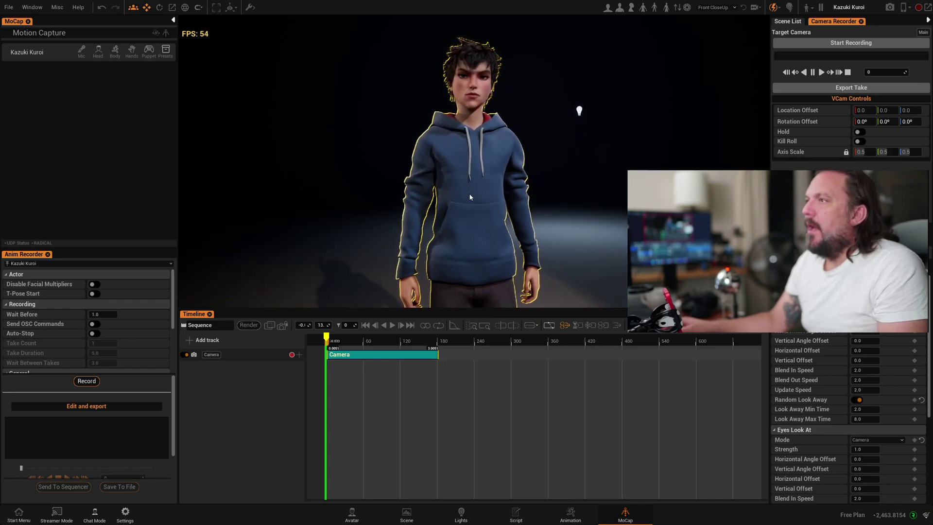
middle_drag(508, 200, 484, 204)
scroll(484, 203, down, 3)
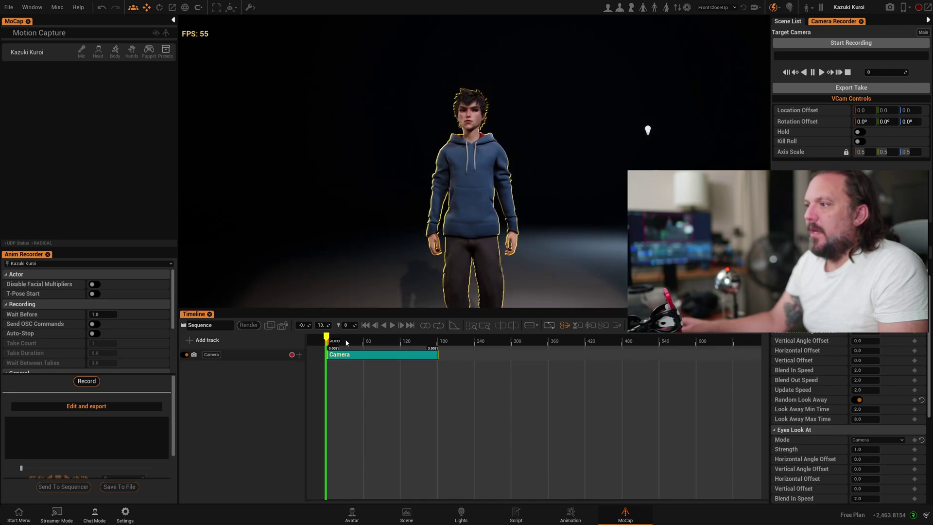
View the scene through the timeline camera, move the playhead slightly past frame 120 and switch to a wider view of the avatar
click(281, 327)
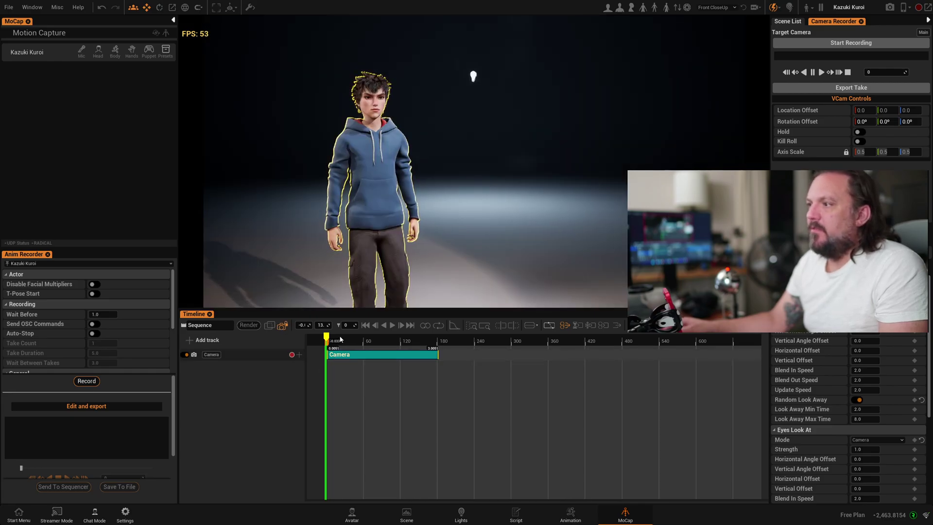
mouse_move(394, 335)
mouse_down()
mouse_move(425, 335)
mouse_move(391, 335)
mouse_move(407, 335)
mouse_up()
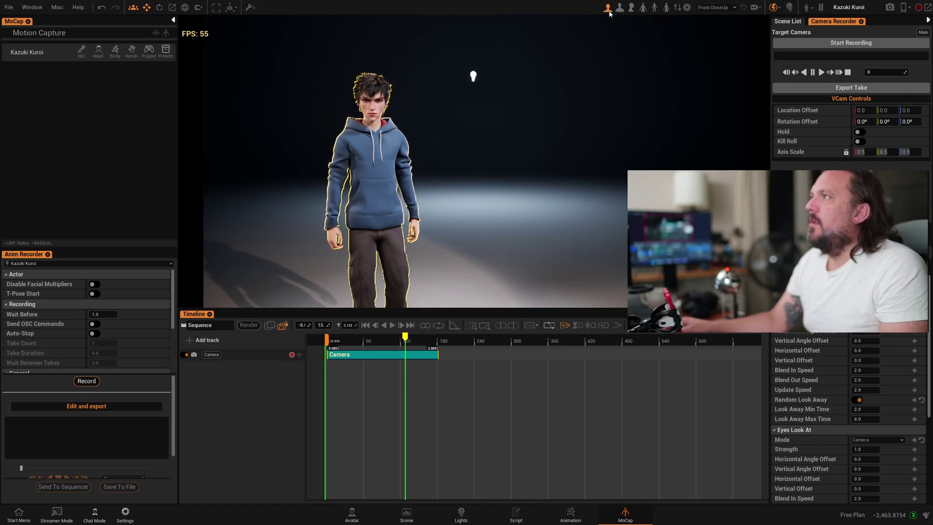
click(282, 326)
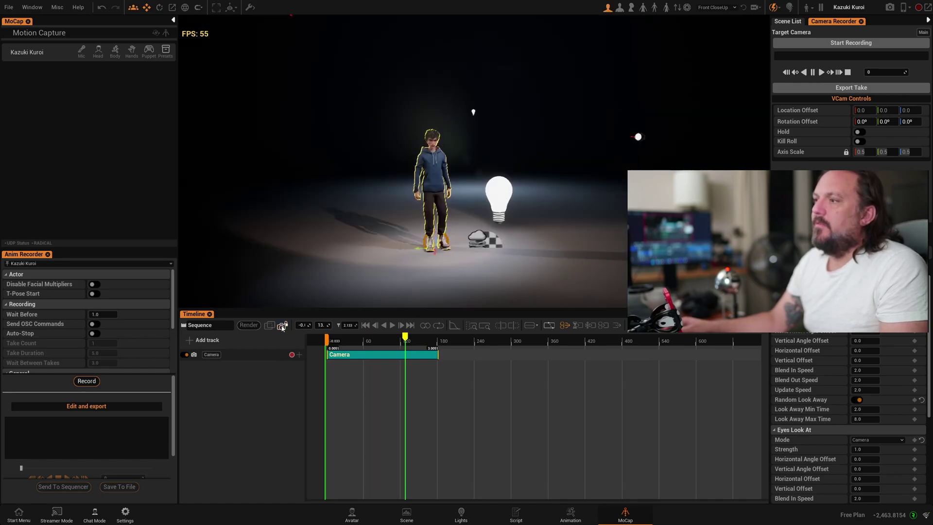
Try the camera framing presets from close-up to full body and settle on an upper-body view of the avatar from the front
click(619, 8)
click(631, 7)
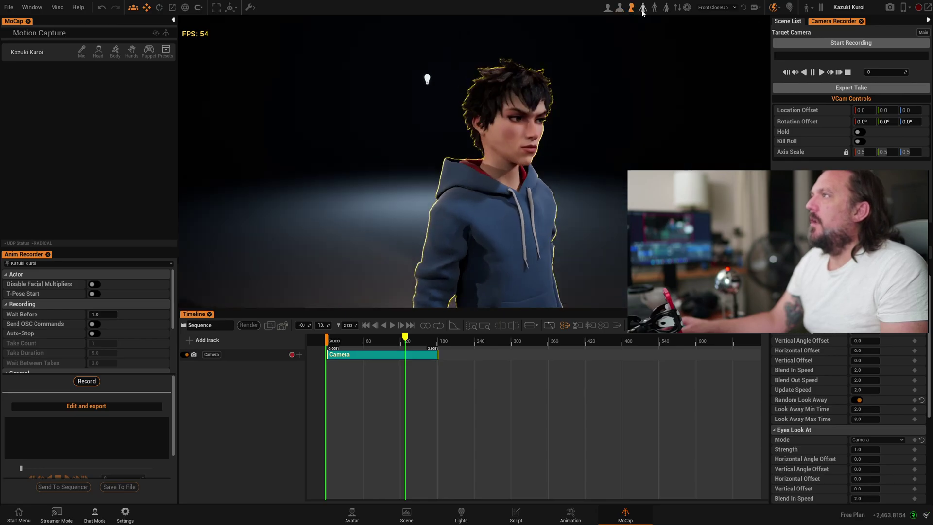
click(643, 11)
click(655, 10)
click(666, 11)
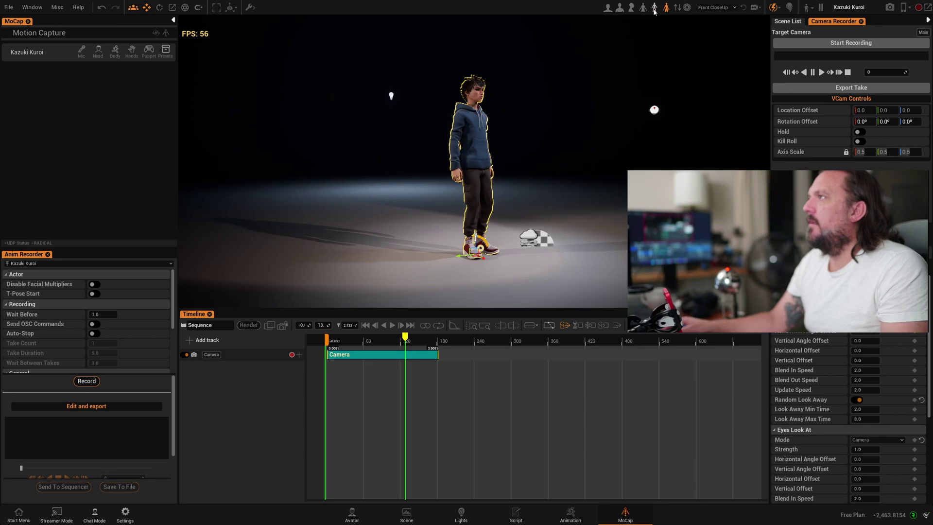
click(654, 8)
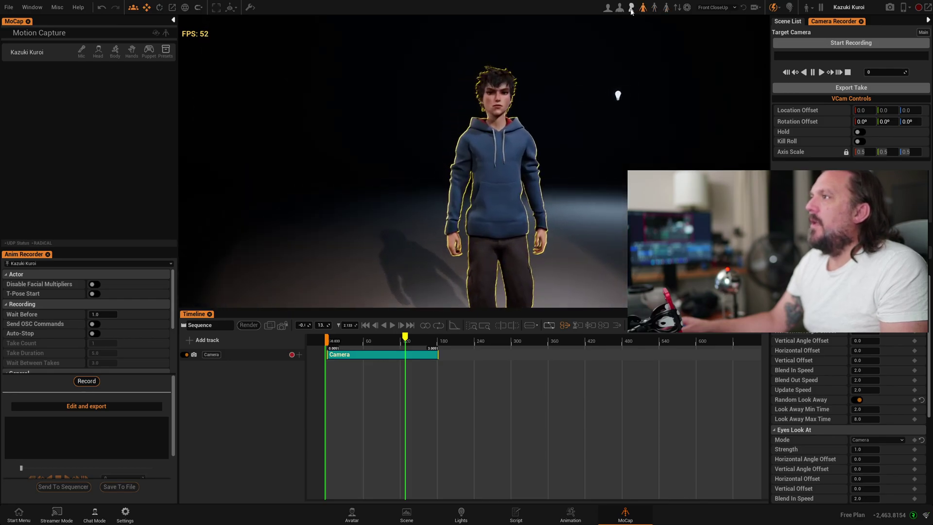
click(631, 8)
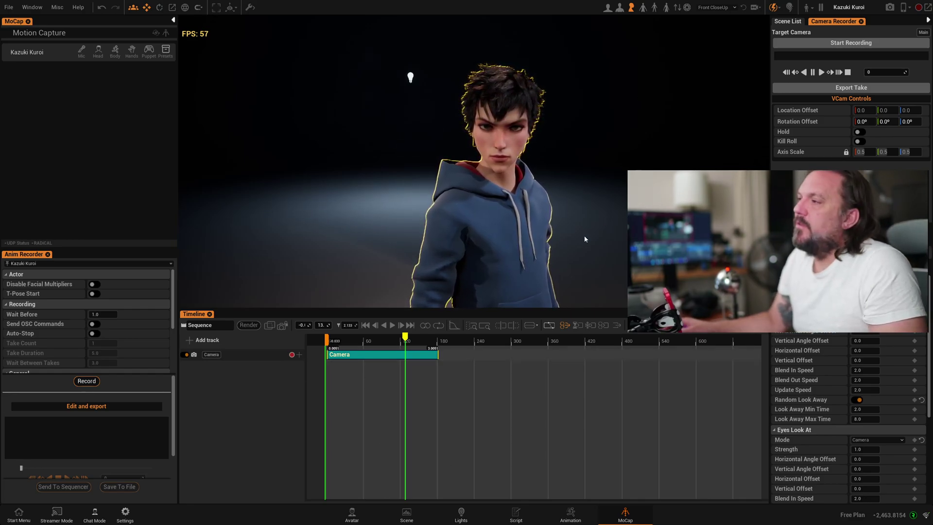
right_drag(585, 239, 496, 239)
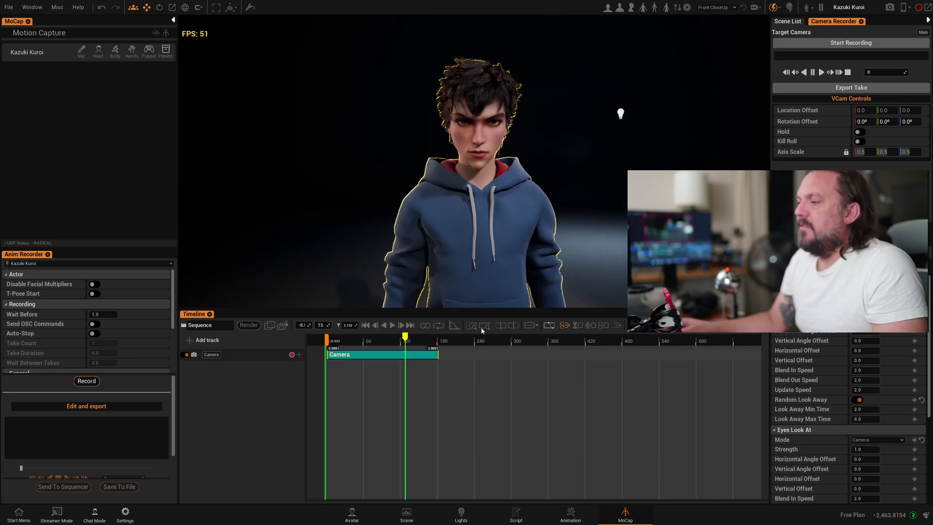
Enable head and body motion capture for the avatar
click(100, 51)
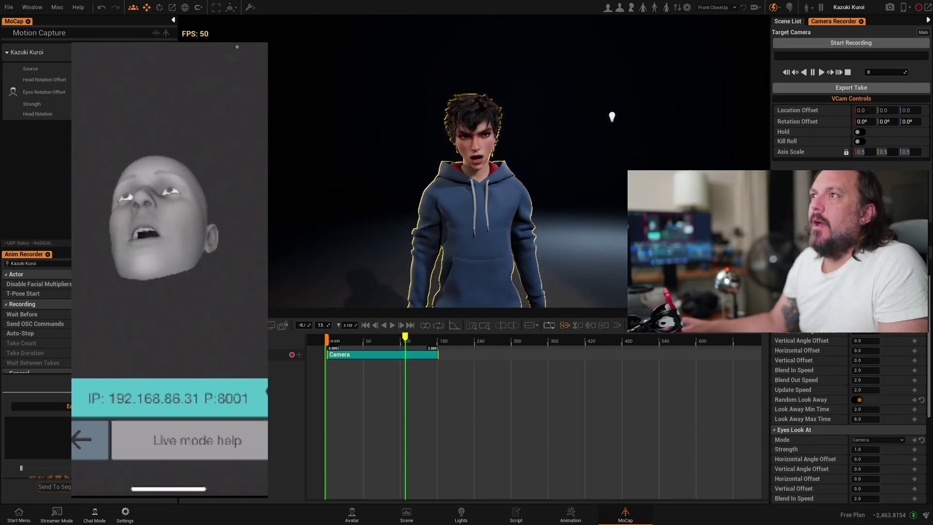
click(161, 52)
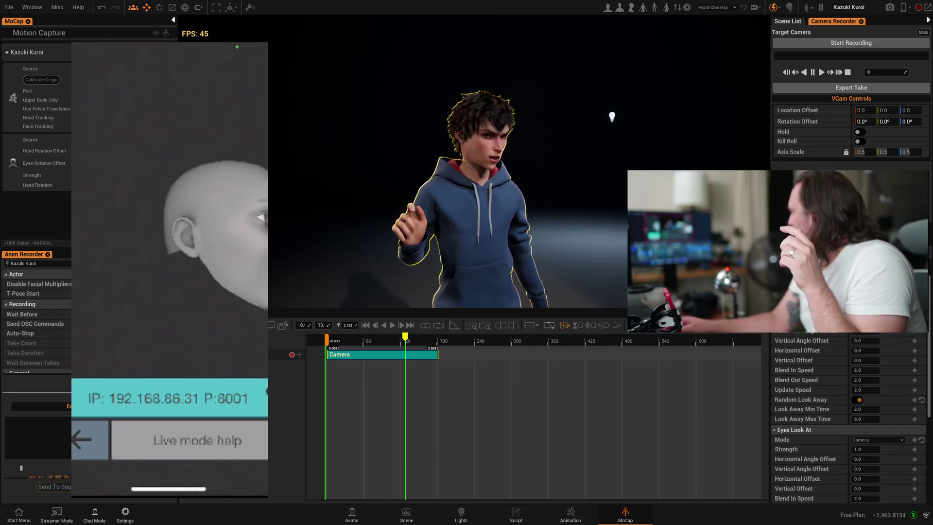
Switch to the Scene workspace and frame the live-tracked avatar from head to knees
click(407, 515)
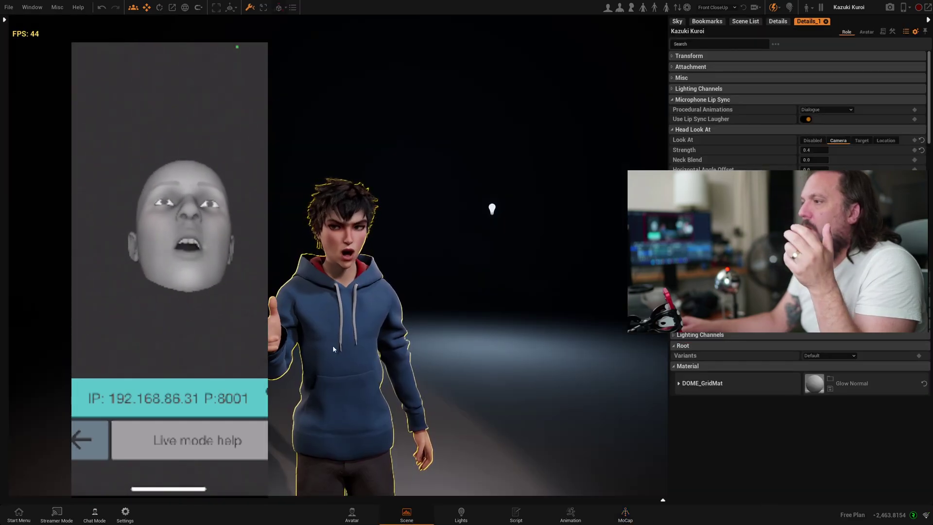
middle_drag(334, 350, 383, 248)
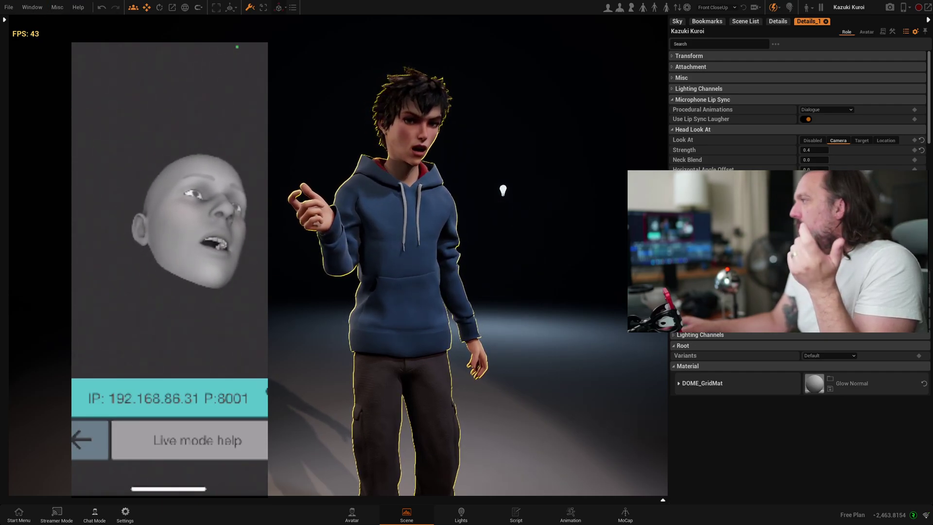
key(Down)
key(Down)
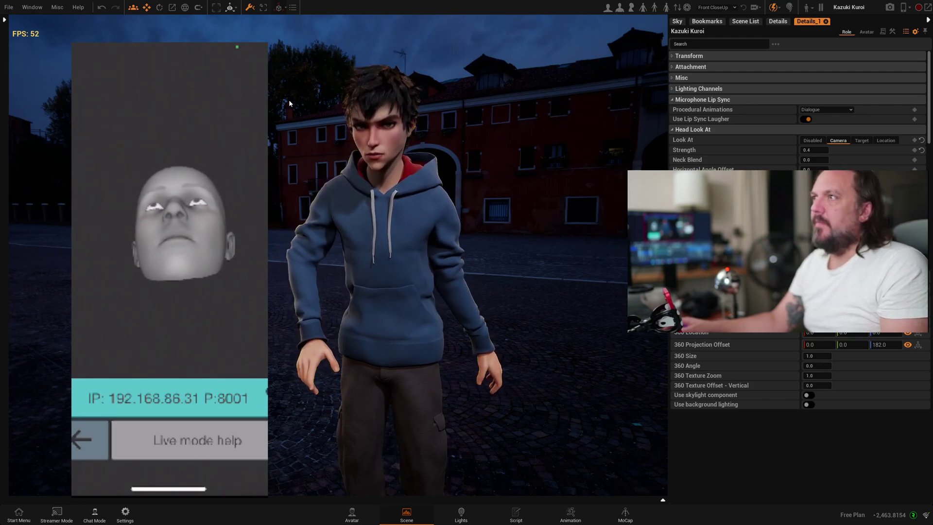
Reframe the avatar in front of the 360 street background and change the dome's Background Type to Plate
click(230, 10)
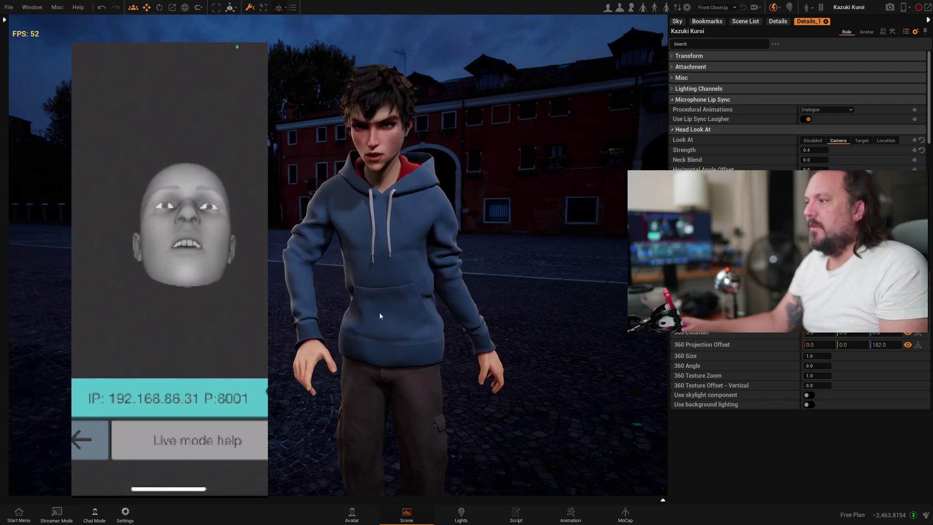
drag(379, 312, 427, 312)
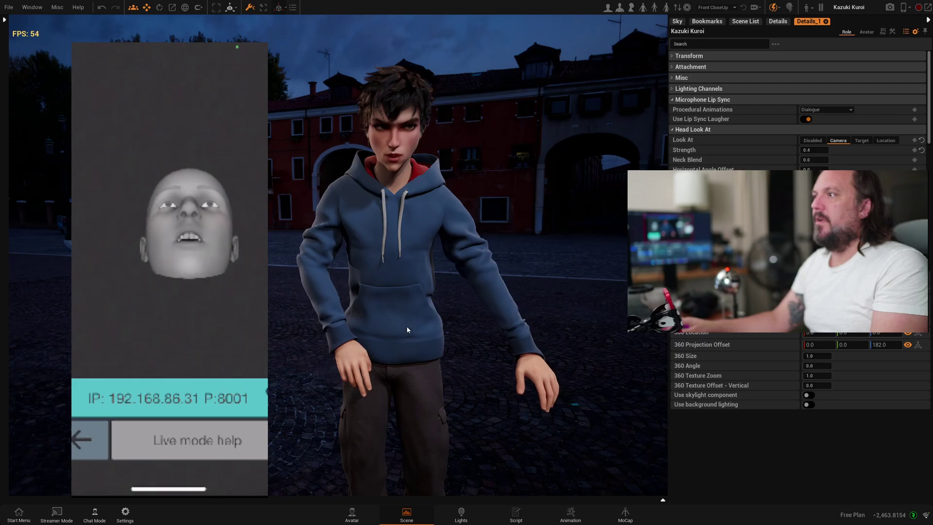
key(Tab)
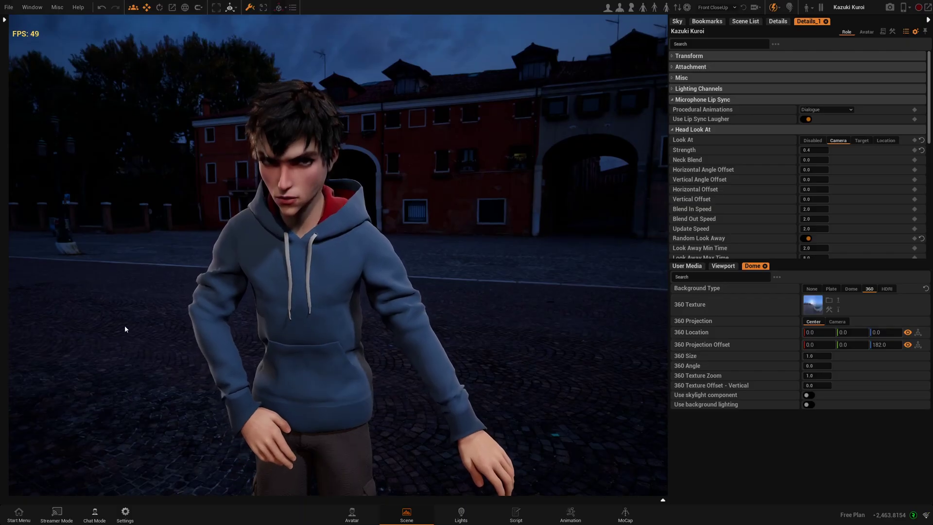
click(831, 289)
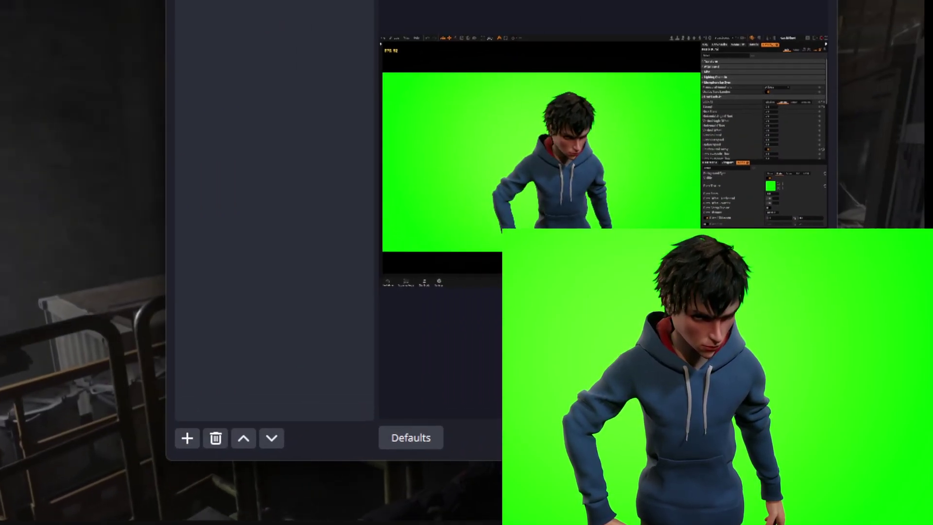
In OBS Studio, add a Chroma Key filter under its default name to the avatar capture and close the filter settings
click(193, 436)
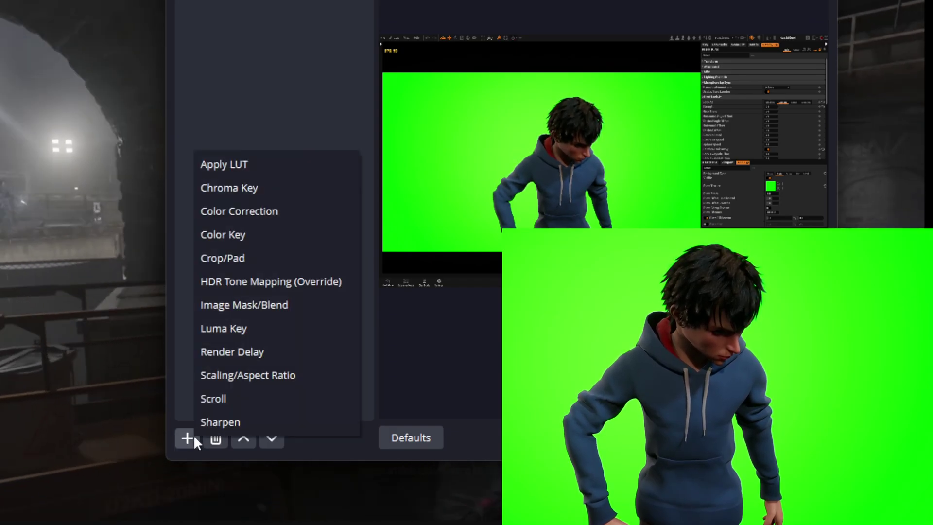
click(255, 190)
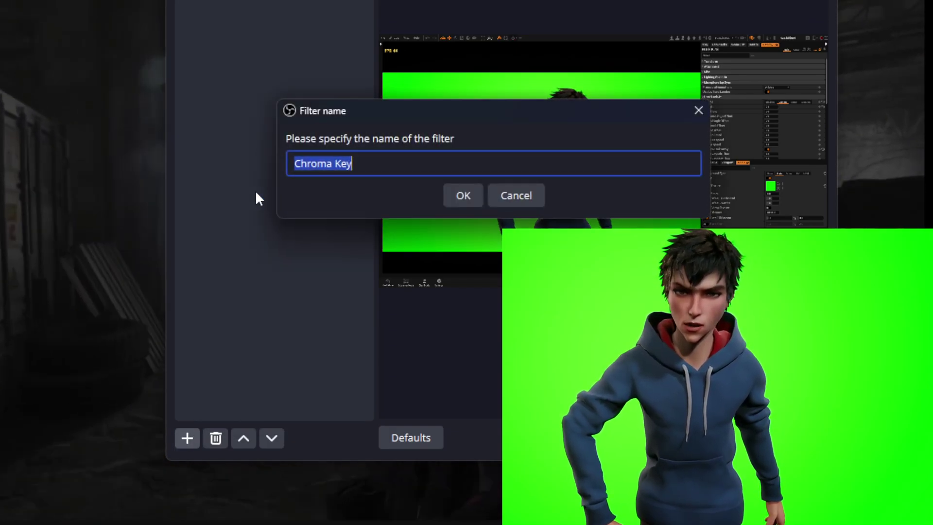
click(463, 195)
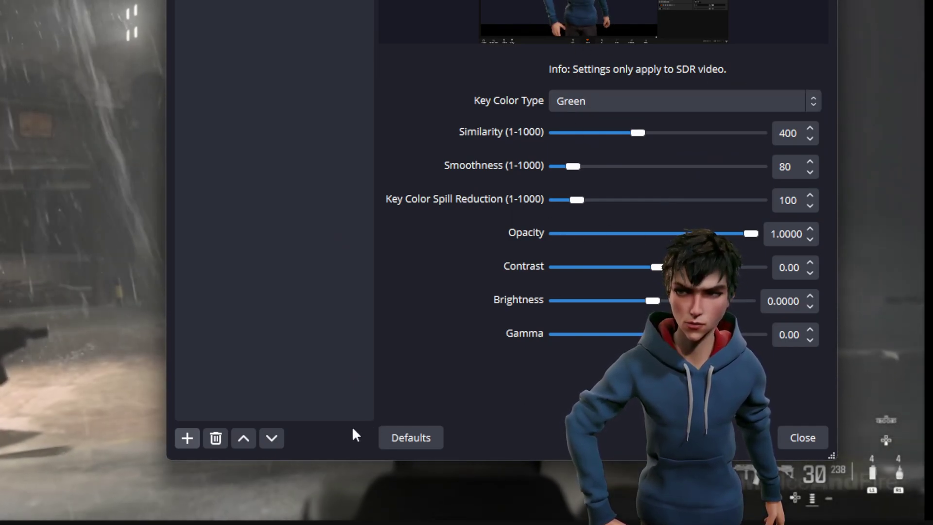
click(795, 435)
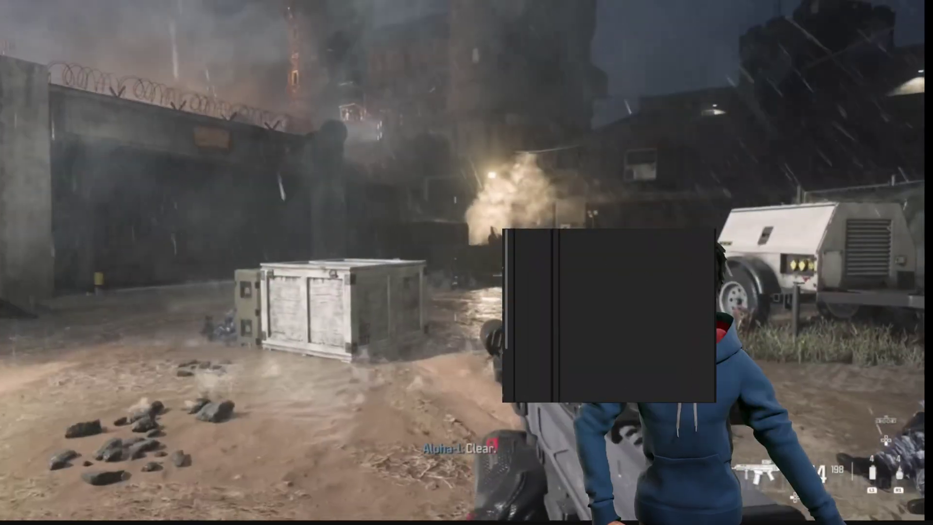
Move the floating window off the avatar capture and seek the gameplay video to about 3:08
mouse_move(580, 230)
mouse_down()
mouse_move(728, 244)
mouse_move(670, 286)
mouse_move(714, 258)
mouse_move(673, 264)
mouse_move(777, 310)
mouse_up()
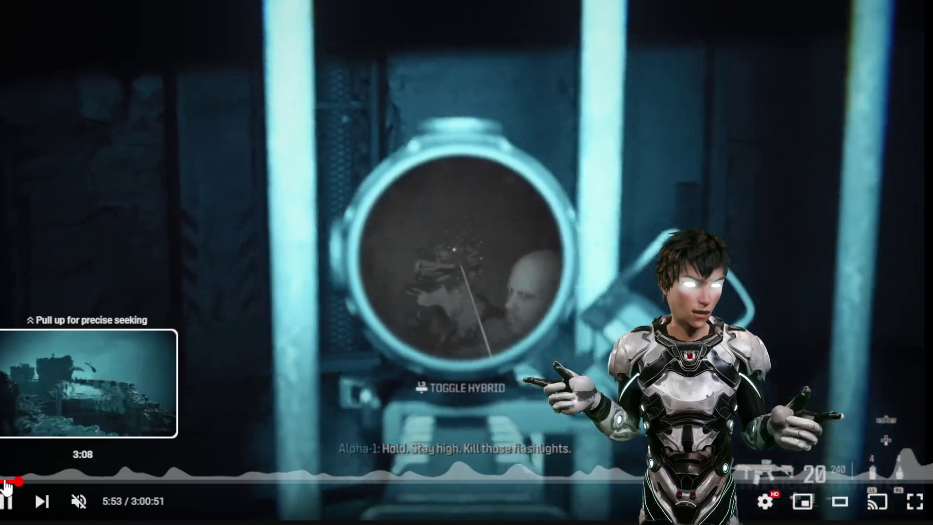
drag(6, 485, 6, 486)
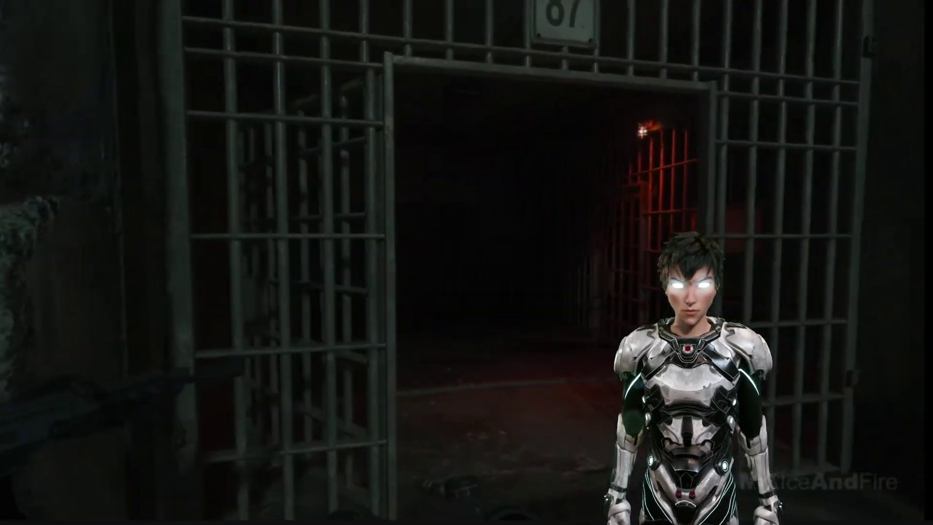
Bring up the Real-Time AI window over the avatar and lower its upper edge to uncover the avatar's head and torso
right_click(708, 265)
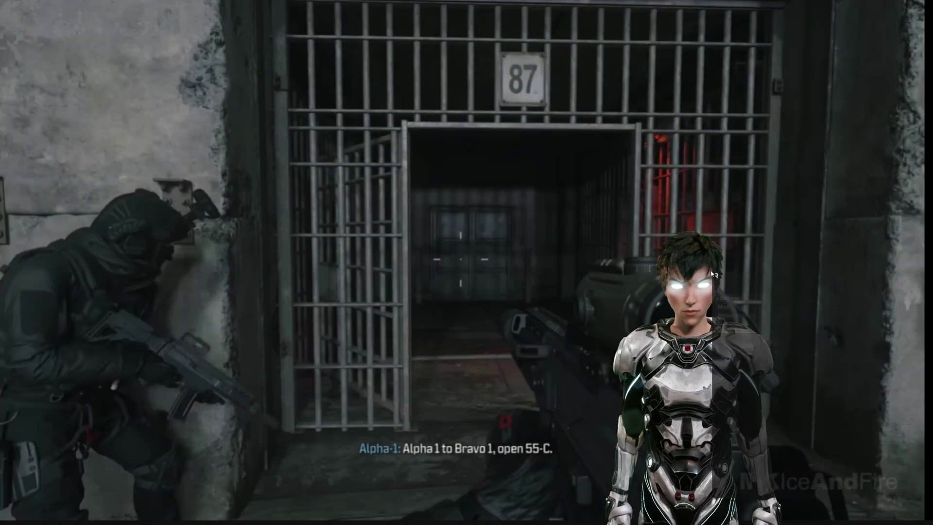
right_click(604, 279)
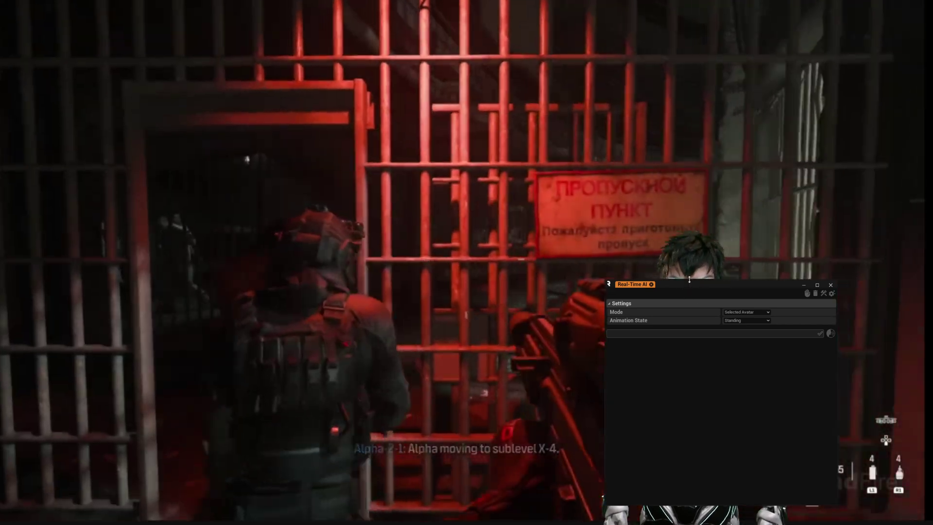
drag(689, 279, 691, 441)
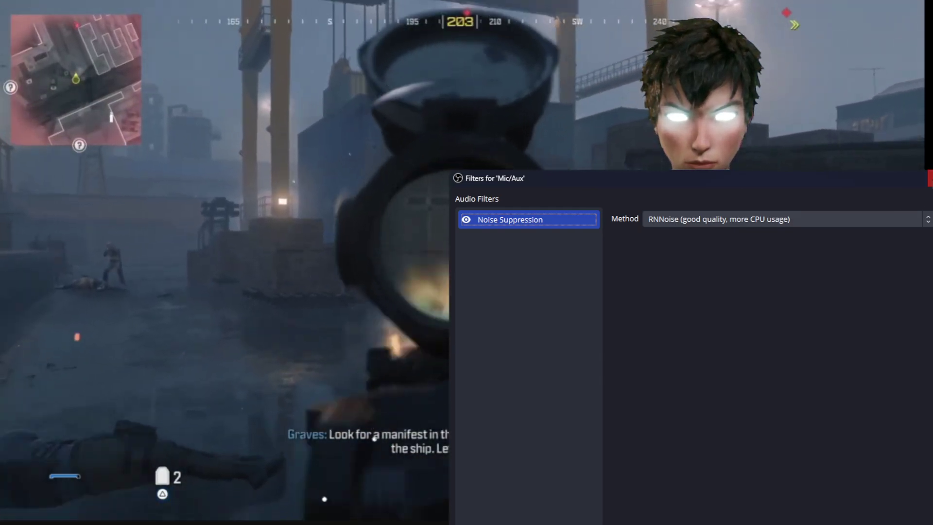
Close the audio filter settings for Mic/Aux
click(932, 180)
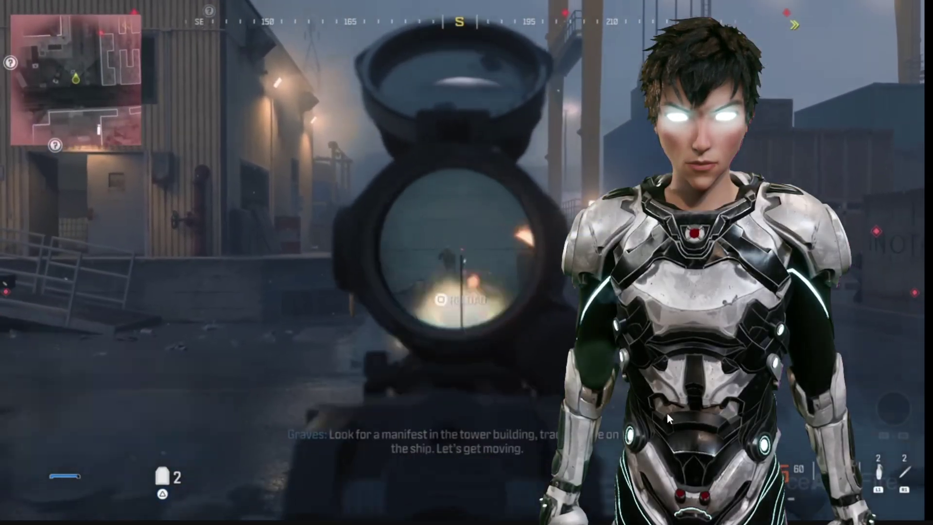